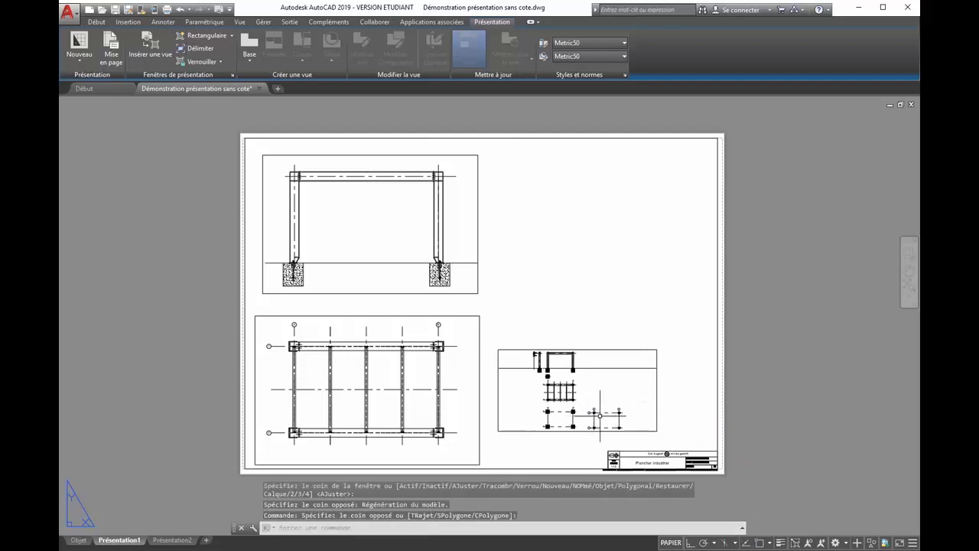
# Step: Frame the column layout plan with its grid axes inside the sheet's lower-right viewport and set its scale to 1:40
pyautogui.moveTo(601, 417); pyautogui.dragTo(528, 356, button='middle')
pyautogui.doubleClick(565, 387)
pyautogui.scroll(5, 565, 387)
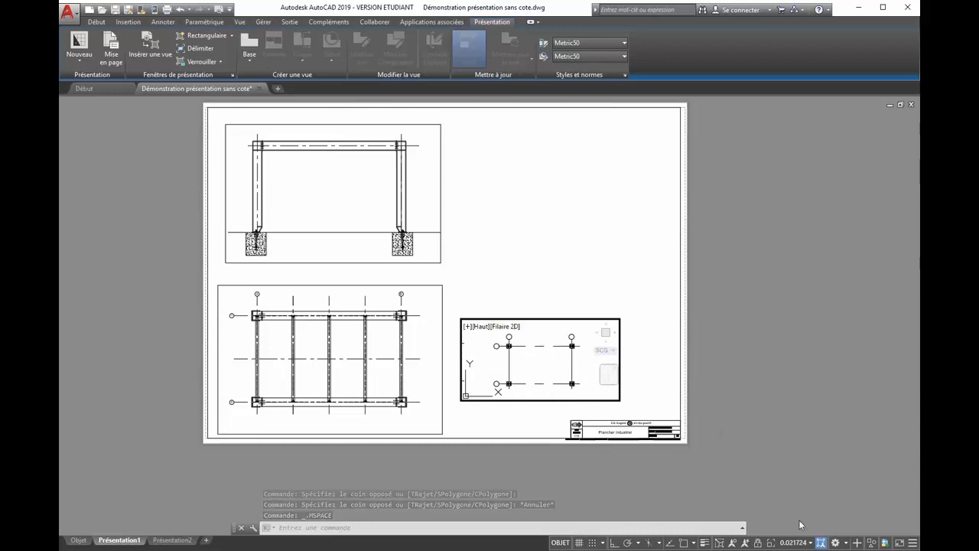
pyautogui.click(812, 543)
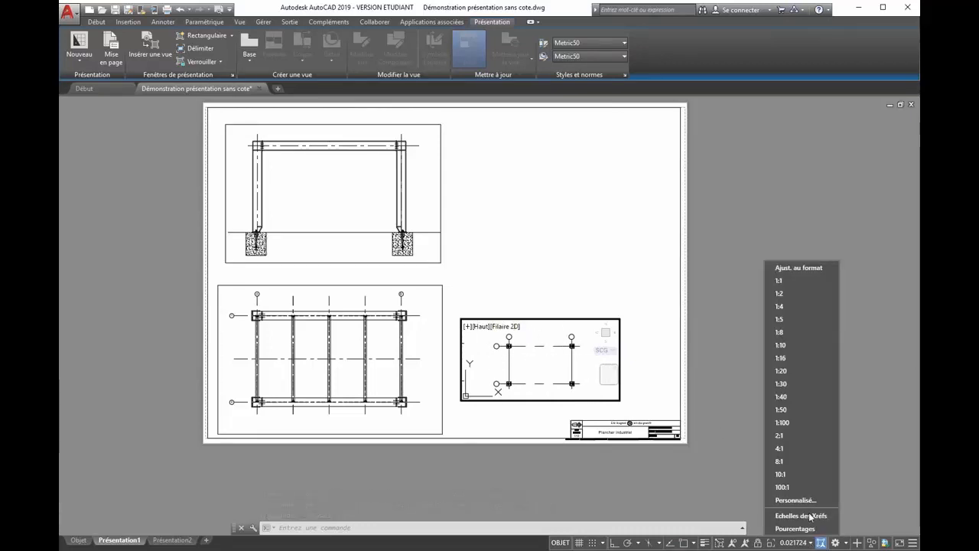
pyautogui.click(792, 397)
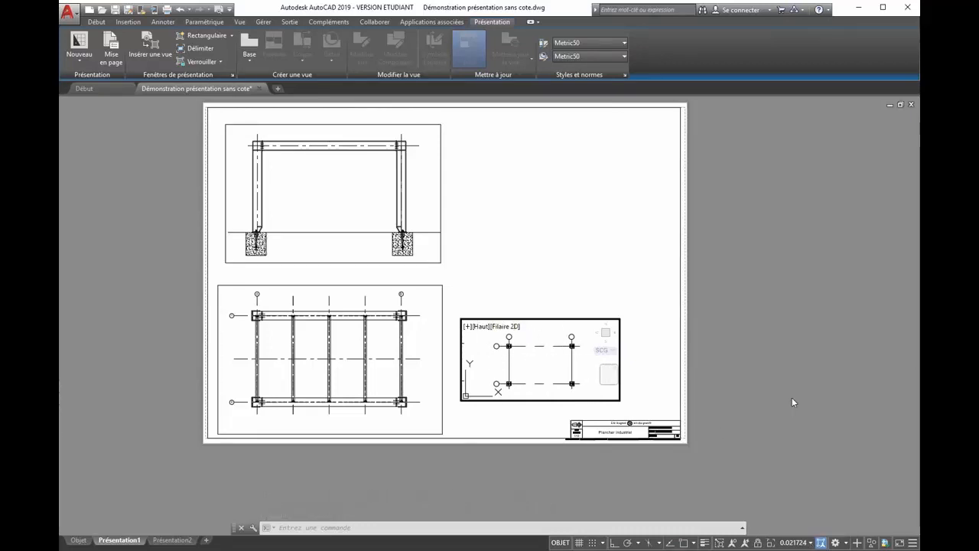
pyautogui.doubleClick(654, 356)
# Step: Lock the view of the column layout plan viewport and test the lock by zooming inside it
pyautogui.click(640, 280)
pyautogui.click(586, 337)
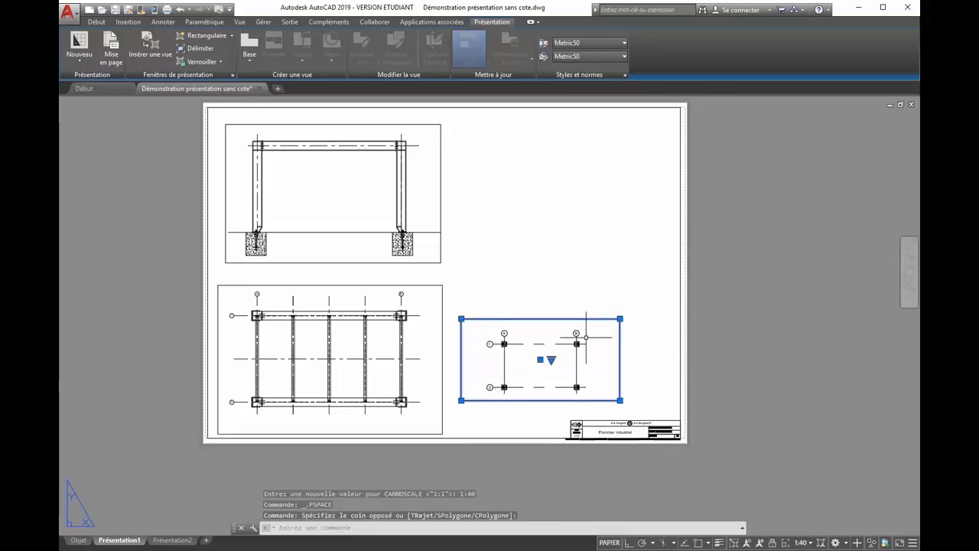
pyautogui.rightClick(618, 332)
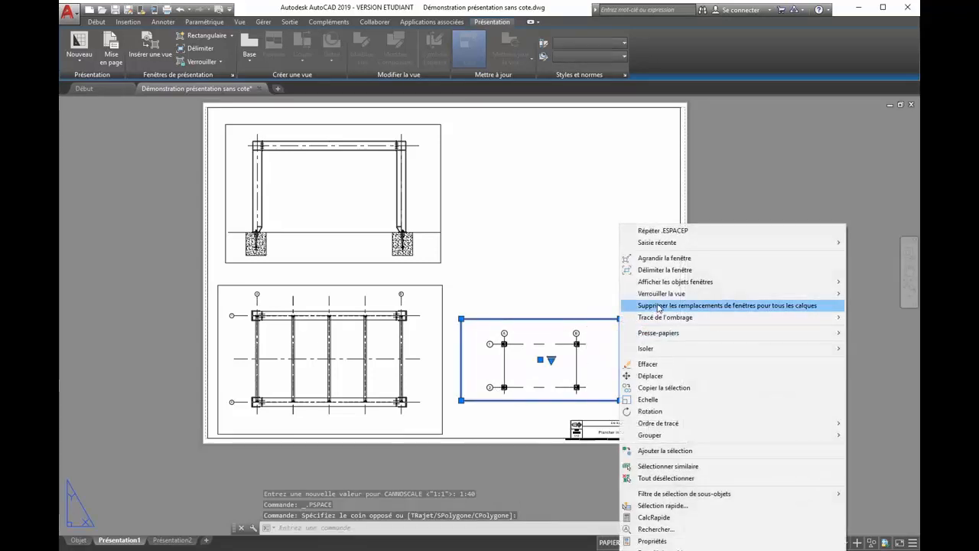
pyautogui.moveTo(661, 293)
pyautogui.click(863, 295)
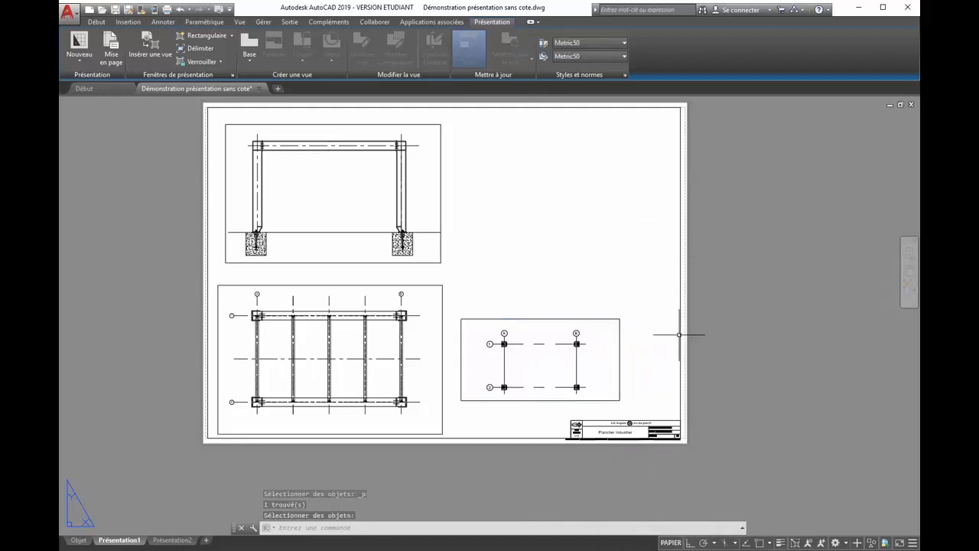
pyautogui.doubleClick(531, 346)
pyautogui.scroll(-3, 536, 354)
pyautogui.scroll(3, 545, 350)
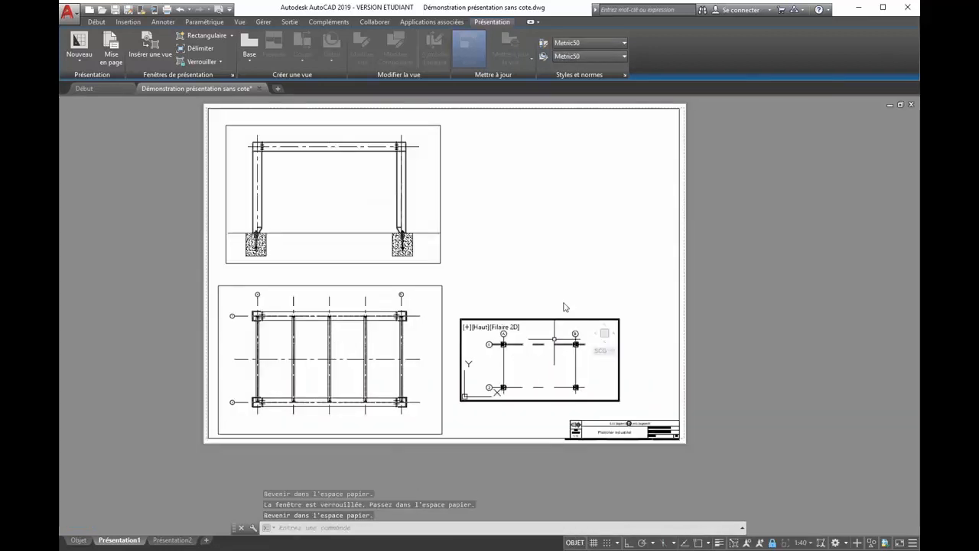
pyautogui.doubleClick(565, 304)
# Step: Create a small rectangular viewport in the empty upper-right area of the sheet
pyautogui.moveTo(572, 240); pyautogui.dragTo(564, 273, button='middle')
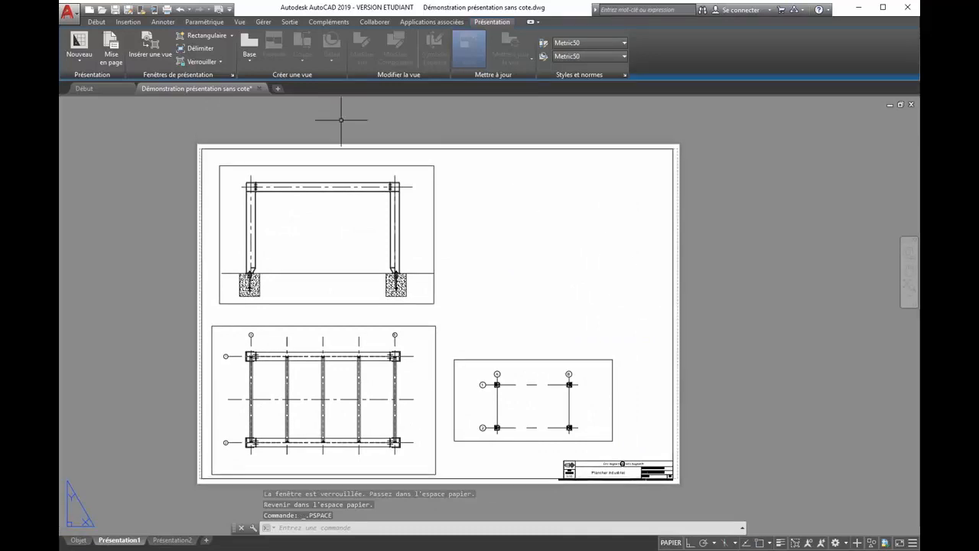
pyautogui.click(200, 36)
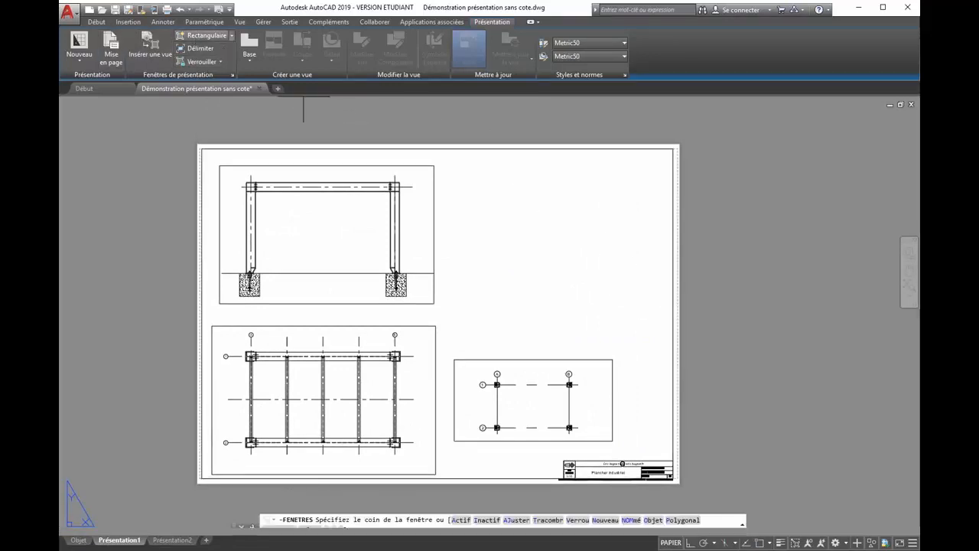
pyautogui.click(538, 173)
pyautogui.click(599, 232)
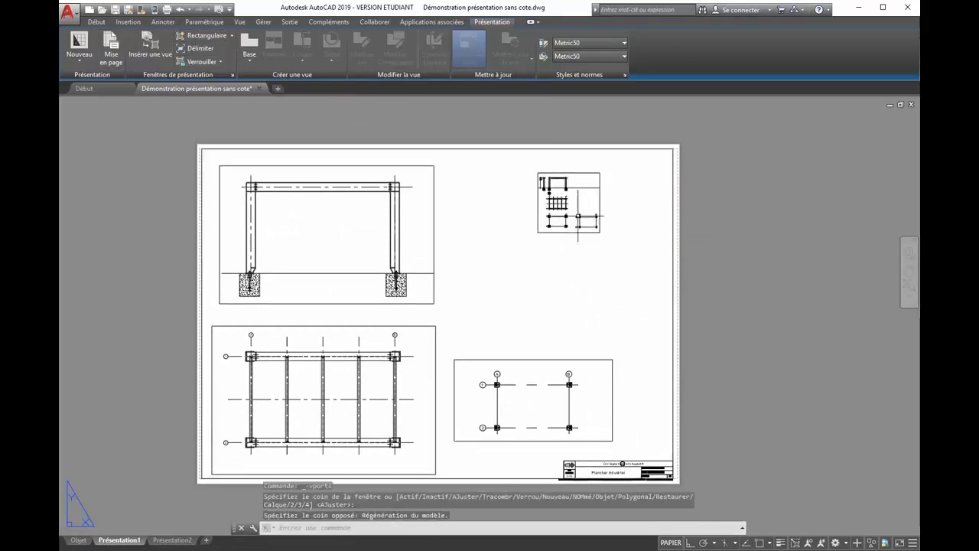
# Step: Frame the portal frame's left beam-to-column joint in the new small viewport and set its scale to 1:10
pyautogui.doubleClick(579, 205)
pyautogui.scroll(12, 579, 205)
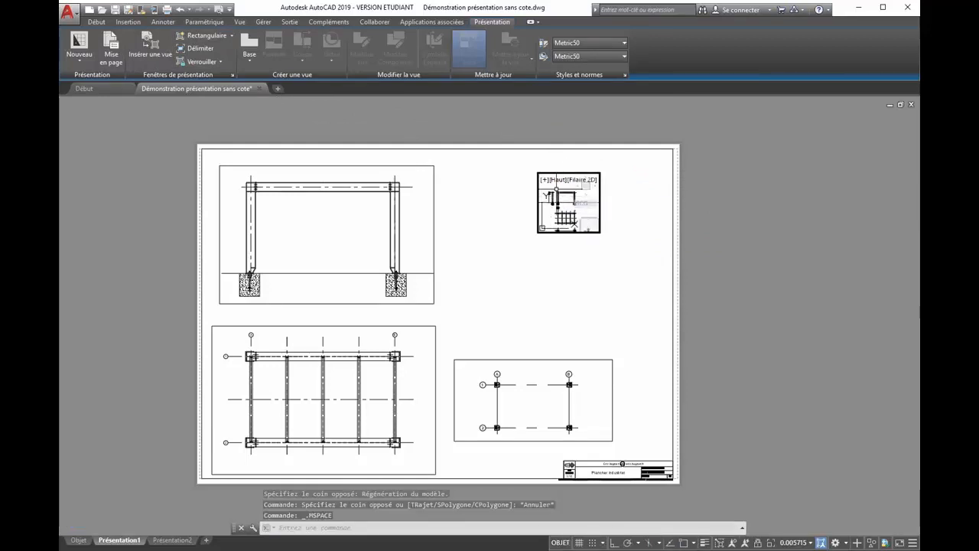
pyautogui.scroll(2, 563, 217)
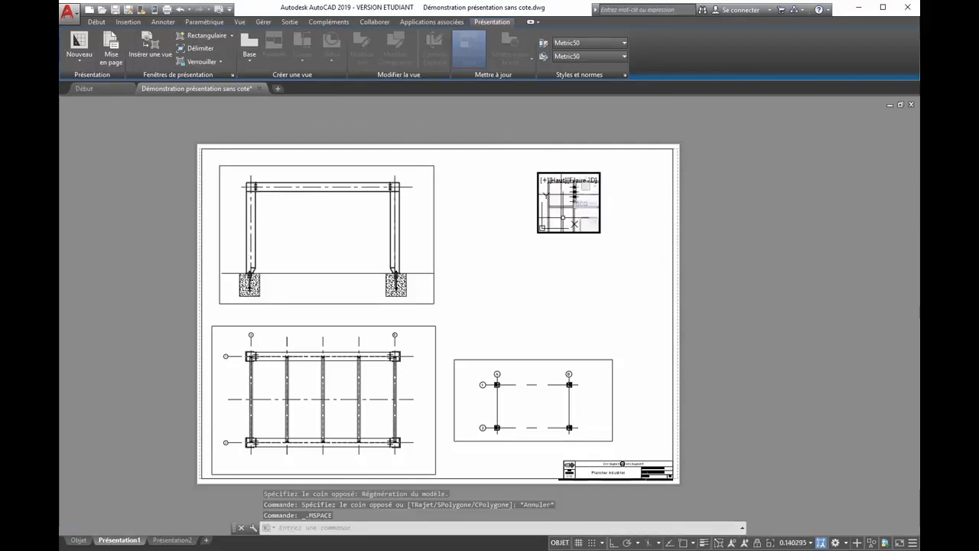
pyautogui.moveTo(559, 212); pyautogui.dragTo(566, 222, button='middle')
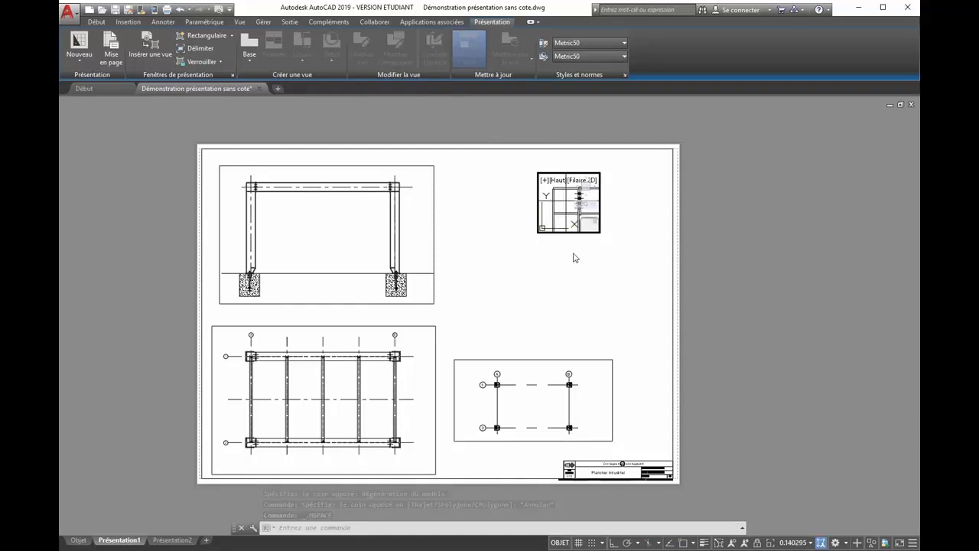
pyautogui.click(812, 544)
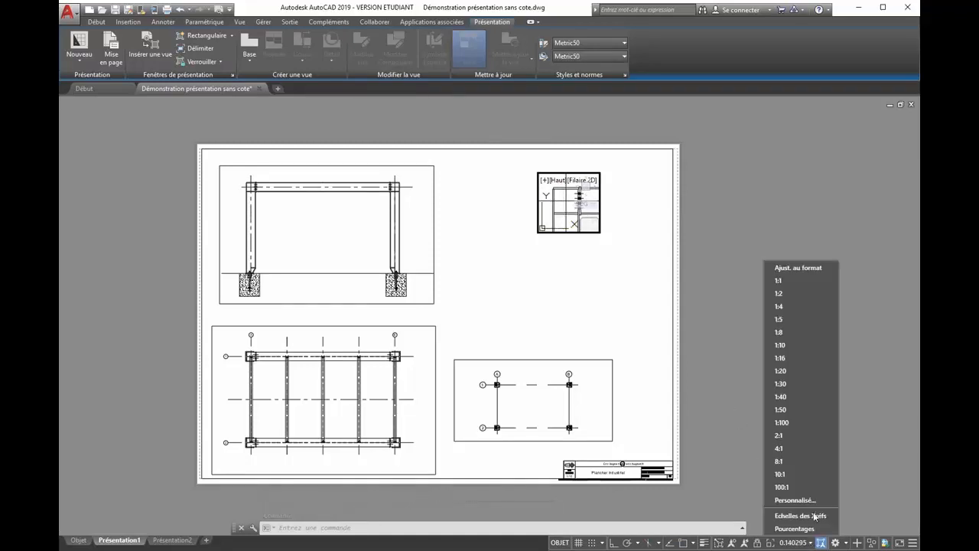
pyautogui.click(788, 345)
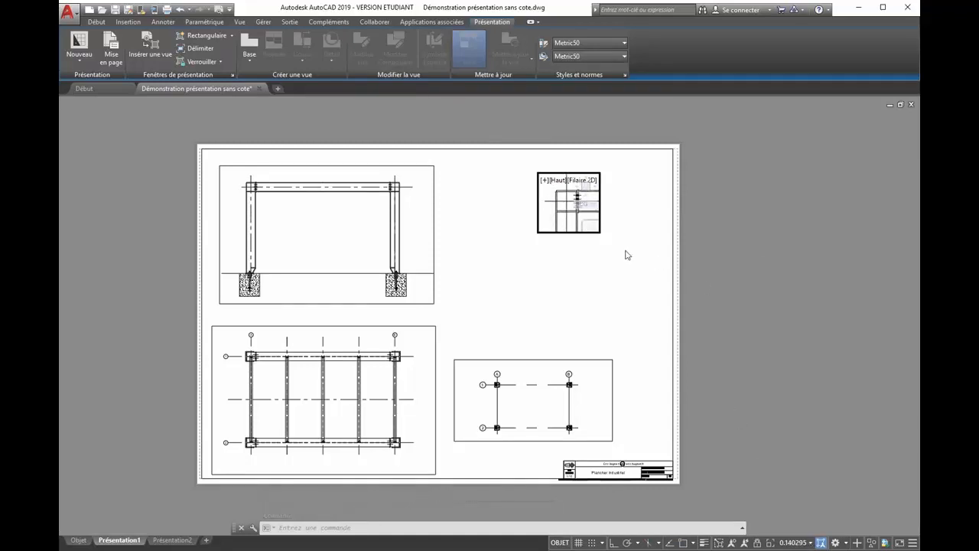
pyautogui.doubleClick(603, 243)
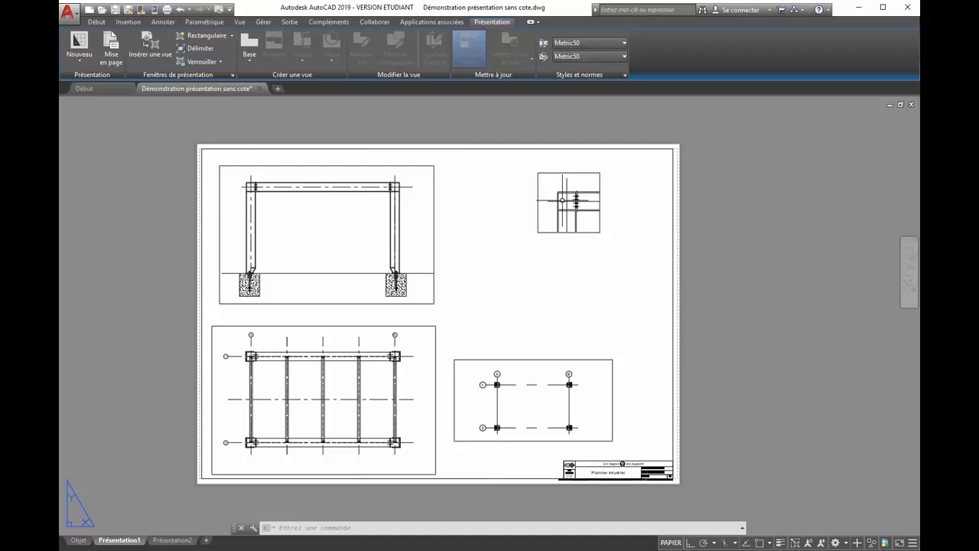
# Step: Copy the joint detail viewport horizontally to its left on the sheet, with Ortho on to keep both aligned
pyautogui.click(97, 22)
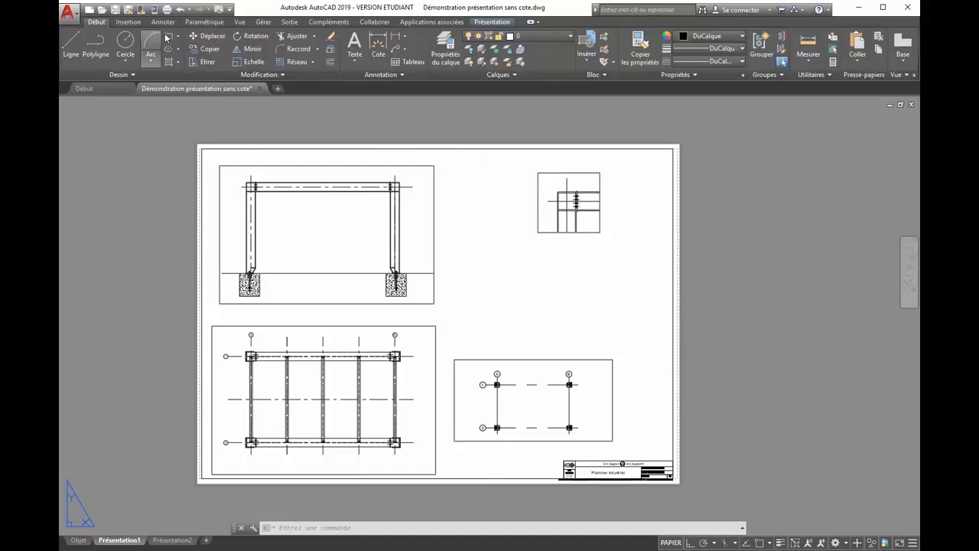
pyautogui.click(205, 48)
pyautogui.click(630, 164)
pyautogui.click(583, 188)
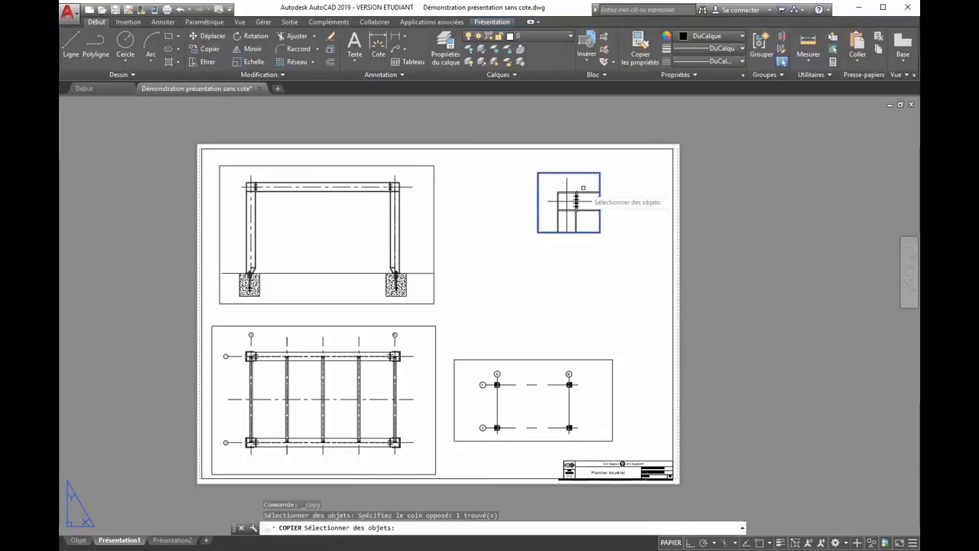
pyautogui.press('Return')
pyautogui.click(618, 272)
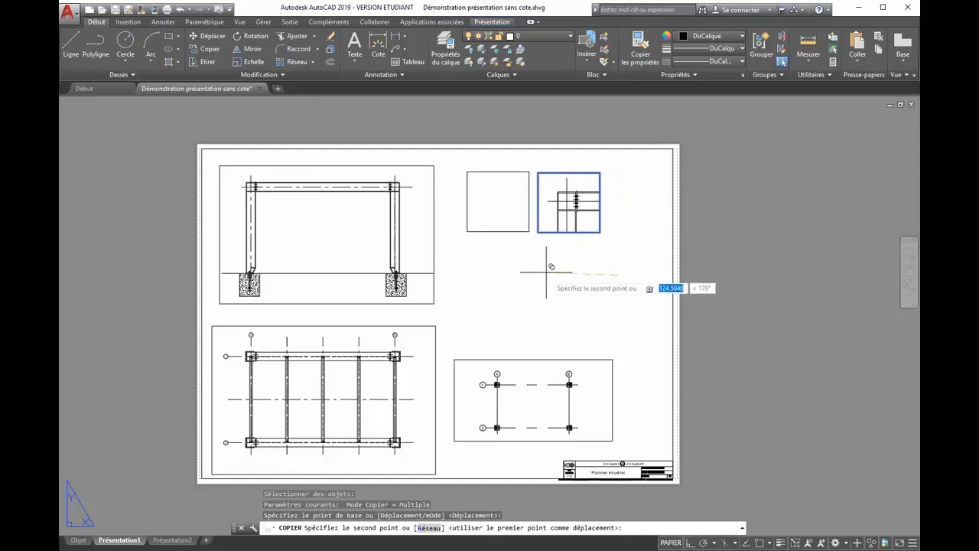
pyautogui.press('F8')
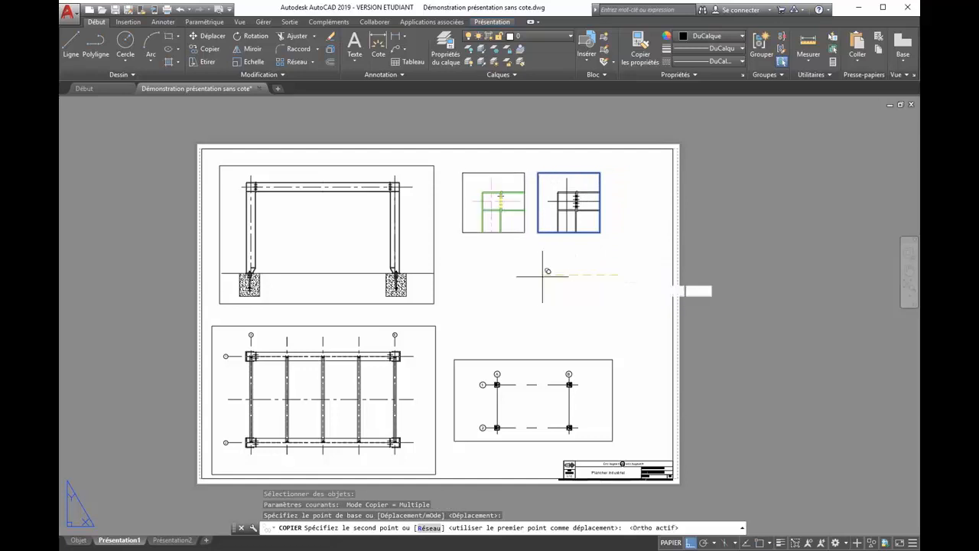
pyautogui.click(542, 273)
pyautogui.press('Escape')
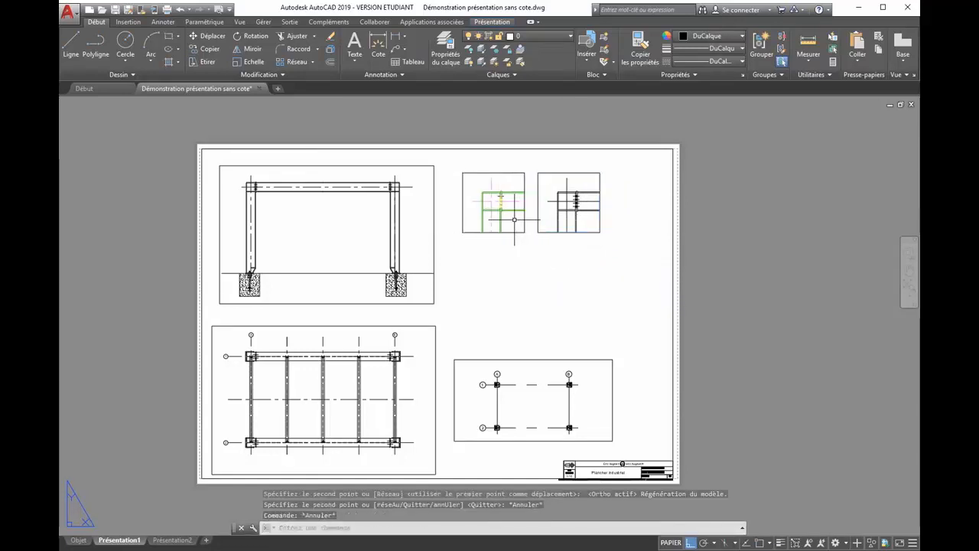
# Step: Activate the copied viewport and enable the display of scroll bars in the drawing window through the program options
pyautogui.doubleClick(515, 219)
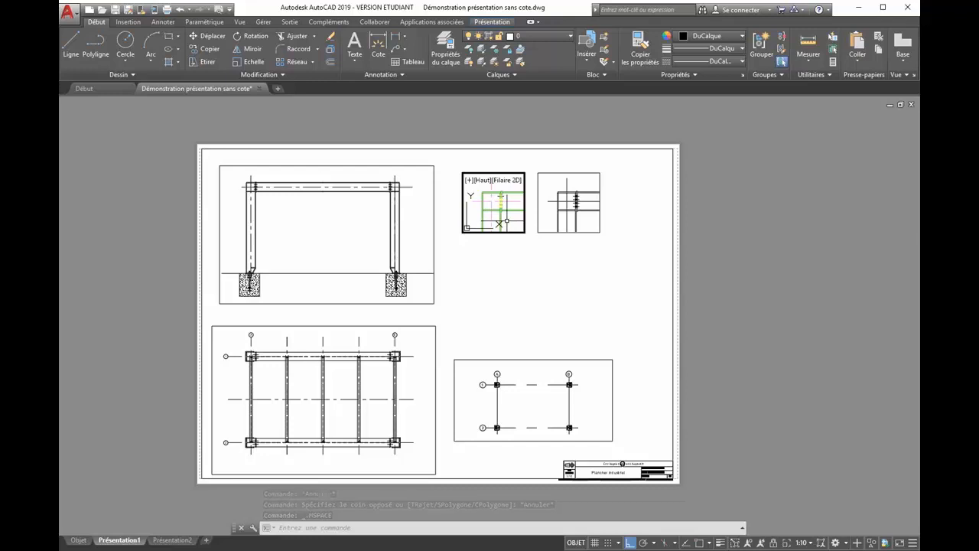
pyautogui.click(67, 13)
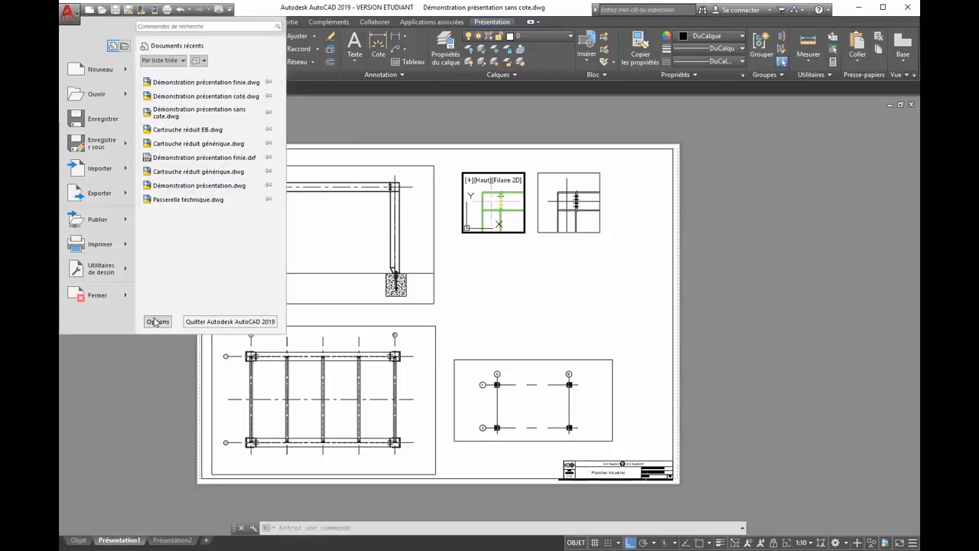
pyautogui.click(157, 321)
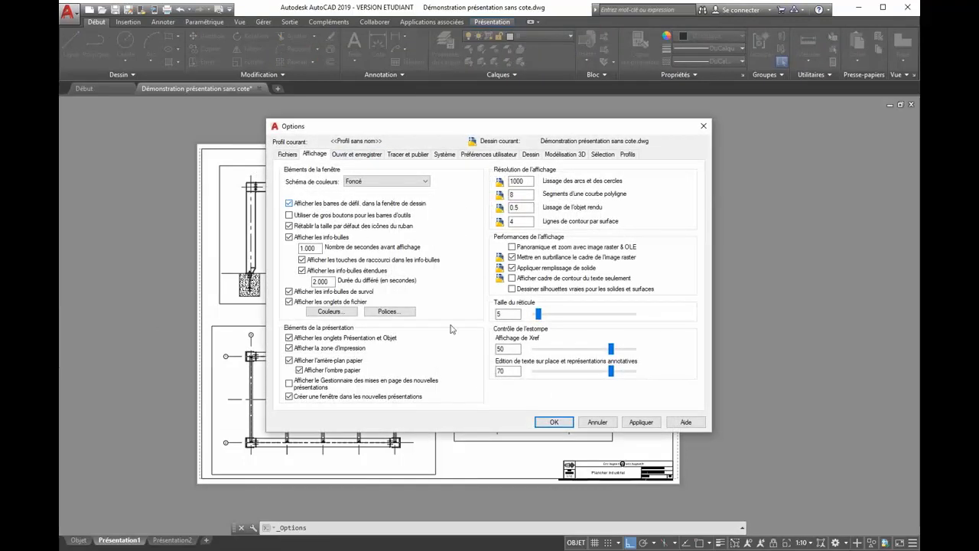
pyautogui.click(540, 422)
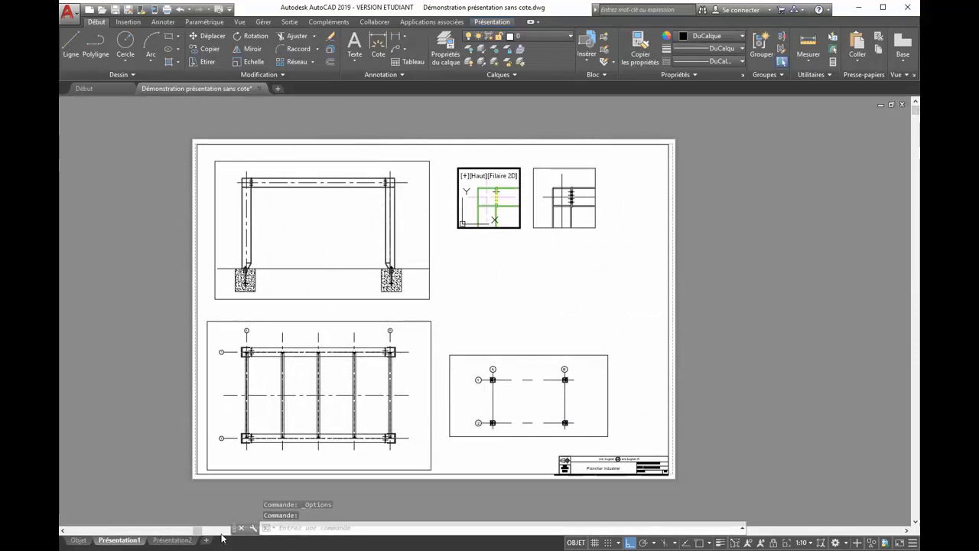
# Step: Shift the copied viewport's view purely horizontally to show the side elevation of the bolted joint, and return to paper space
pyautogui.moveTo(234, 532); pyautogui.dragTo(234, 519)
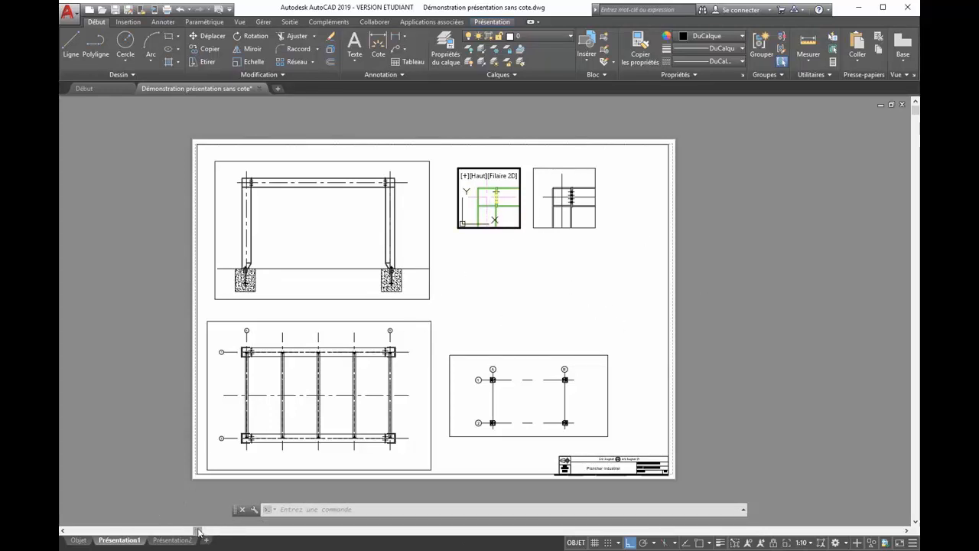
pyautogui.moveTo(199, 533); pyautogui.dragTo(115, 531)
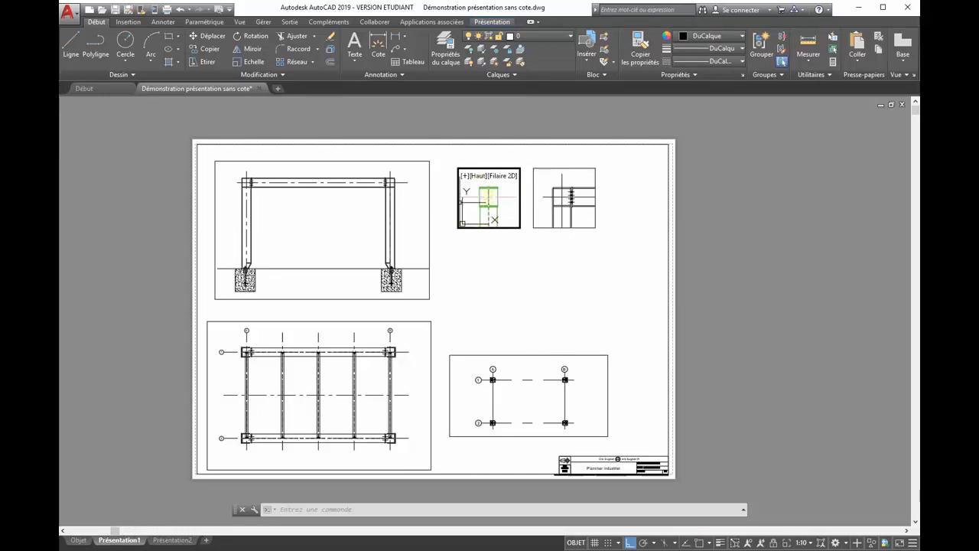
pyautogui.doubleClick(570, 253)
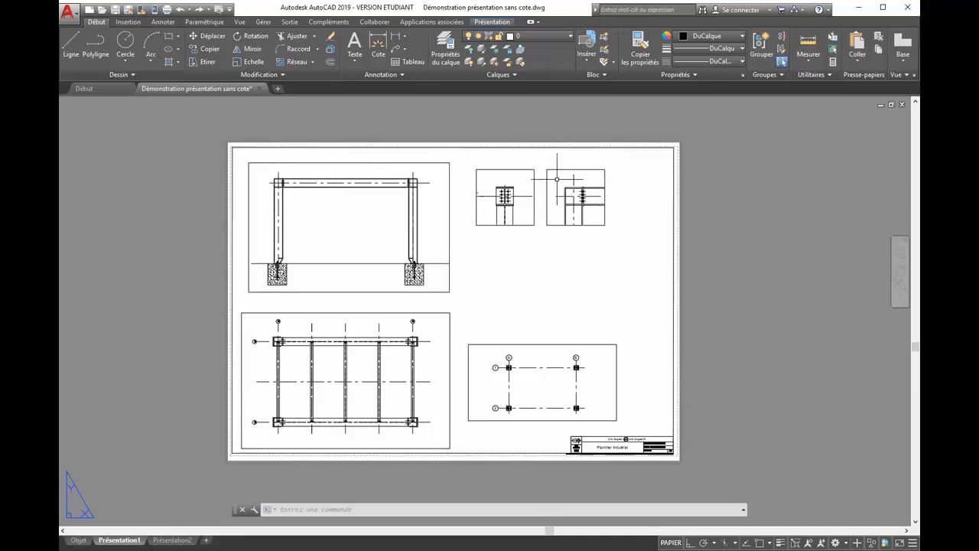
pyautogui.scroll(2, 590, 196)
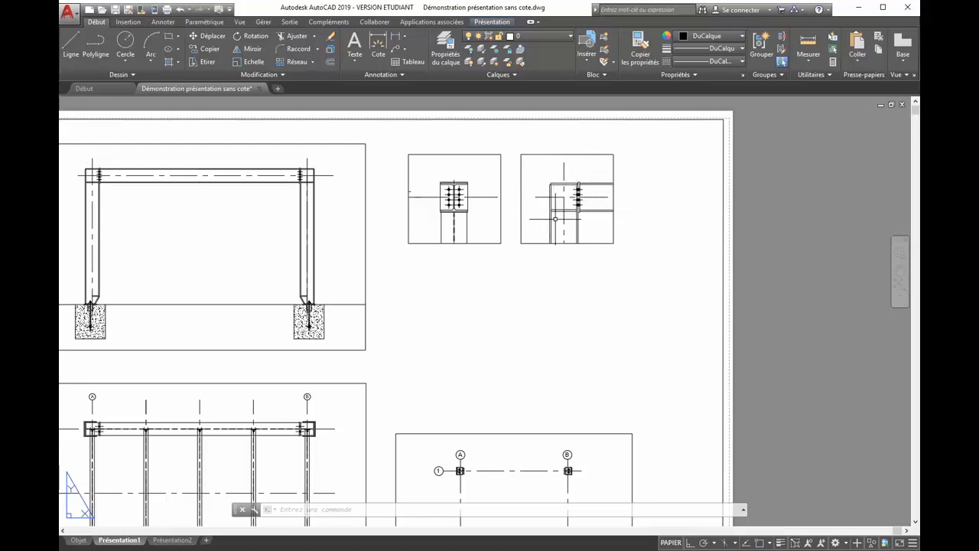
pyautogui.scroll(-2, 556, 219)
pyautogui.moveTo(474, 260); pyautogui.dragTo(490, 241, button='middle')
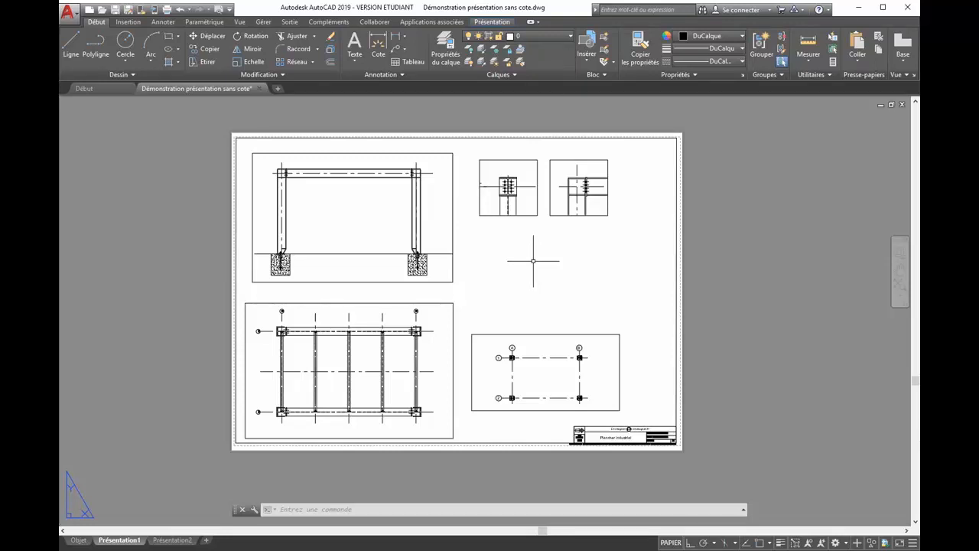
# Step: Switch to model space and make Annotatif the current dimension style, with the portal frame elevation in view
pyautogui.click(80, 540)
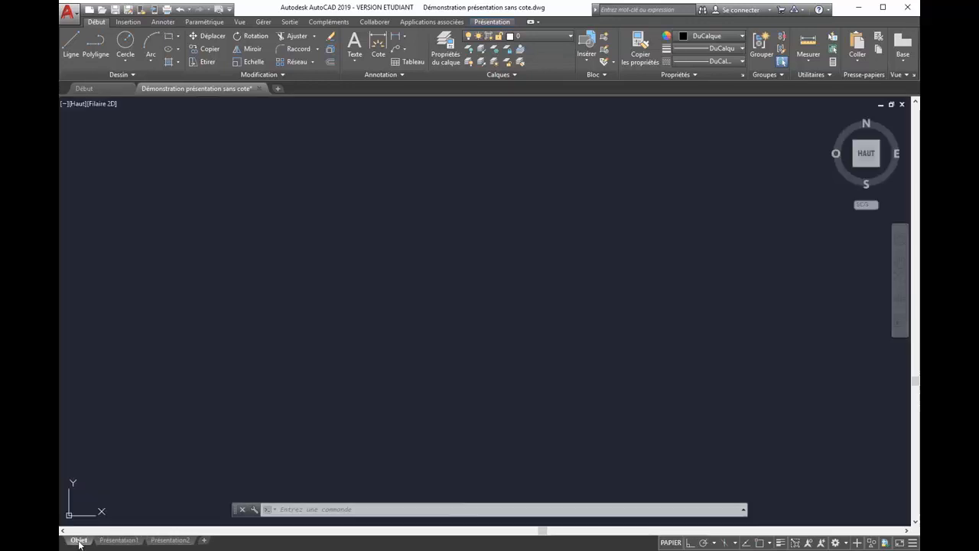
pyautogui.scroll(3, 355, 175)
pyautogui.scroll(2, 355, 175)
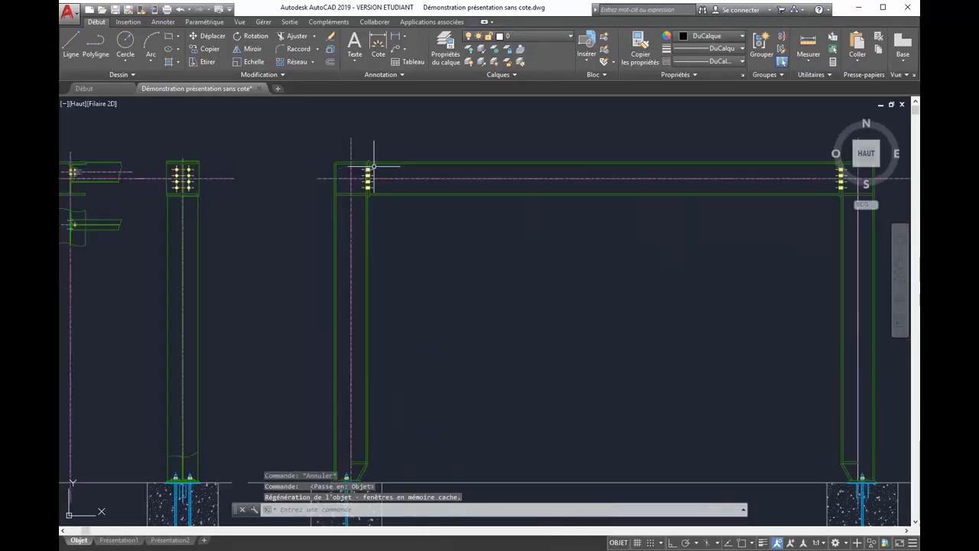
pyautogui.moveTo(489, 252)
pyautogui.mouseDown(button='middle')
pyautogui.moveTo(378, 241)
pyautogui.moveTo(403, 238)
pyautogui.mouseUp(button='middle')
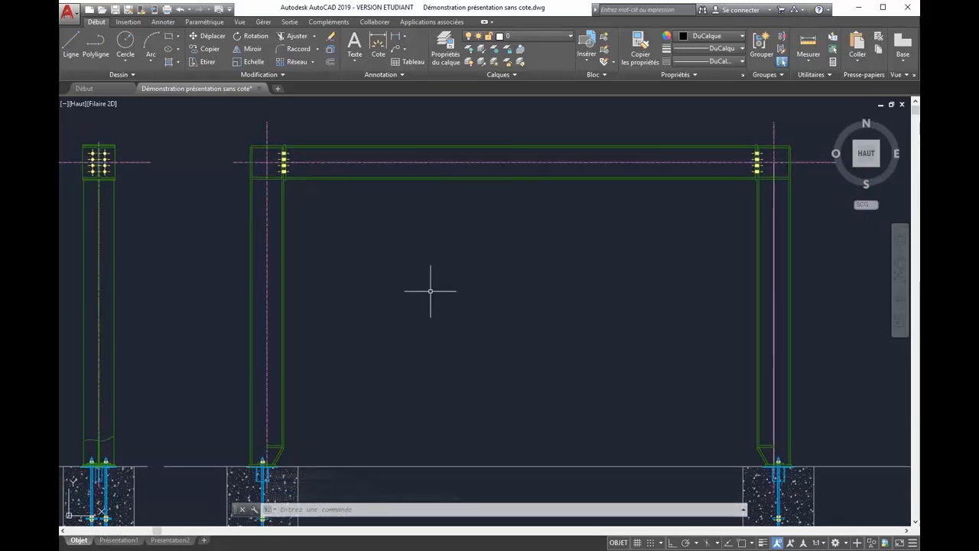
pyautogui.click(371, 75)
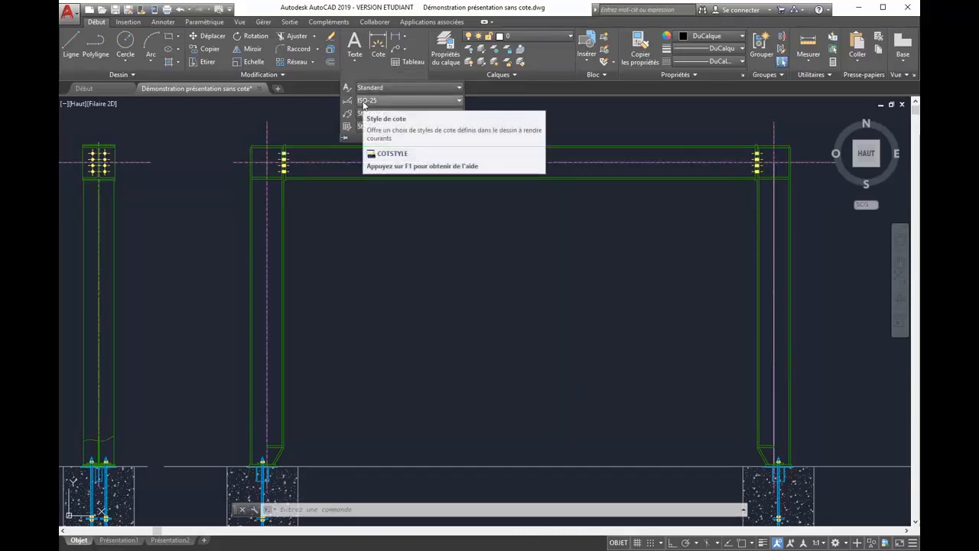
pyautogui.click(363, 103)
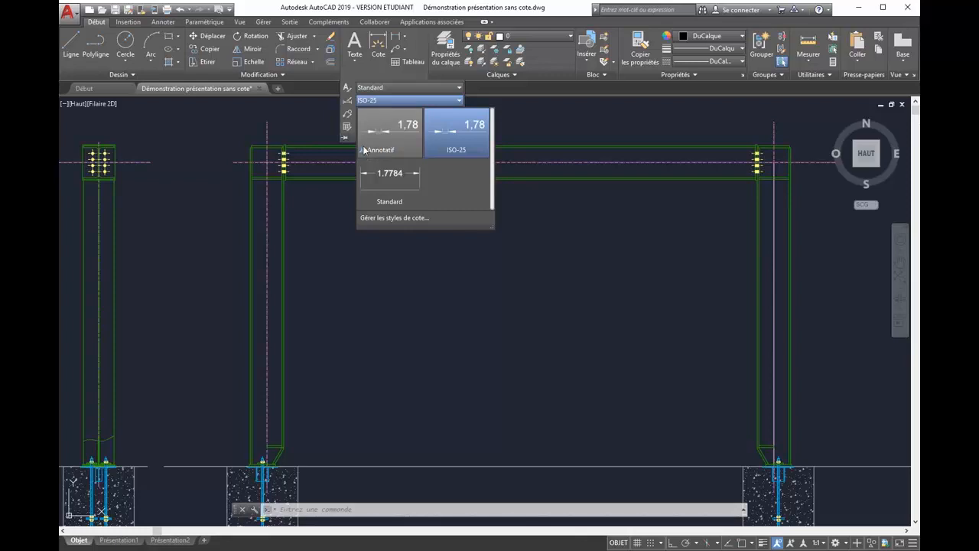
pyautogui.click(404, 140)
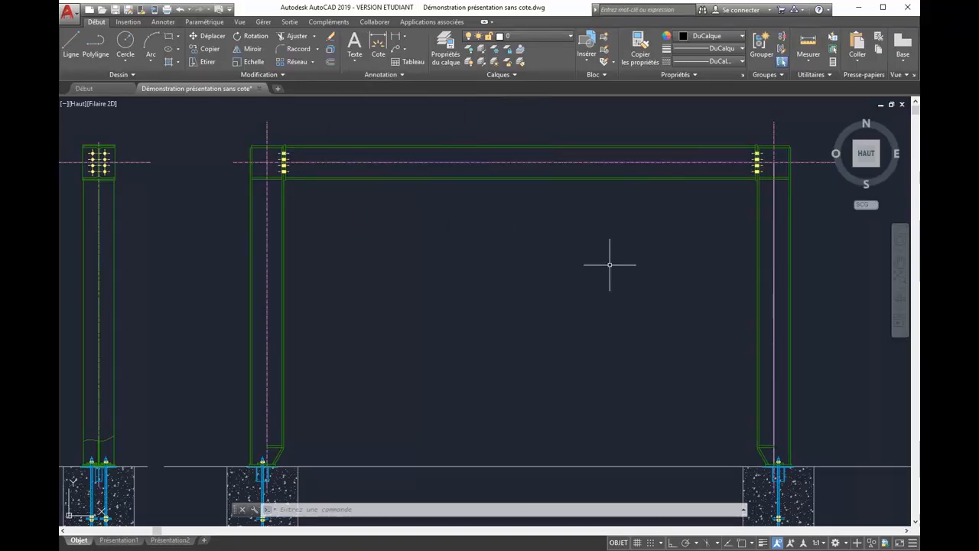
# Step: Set the annotation scale to 1:20 and, with object snap on, add a horizontal linear dimension between the two column axes above the frame
pyautogui.click(823, 544)
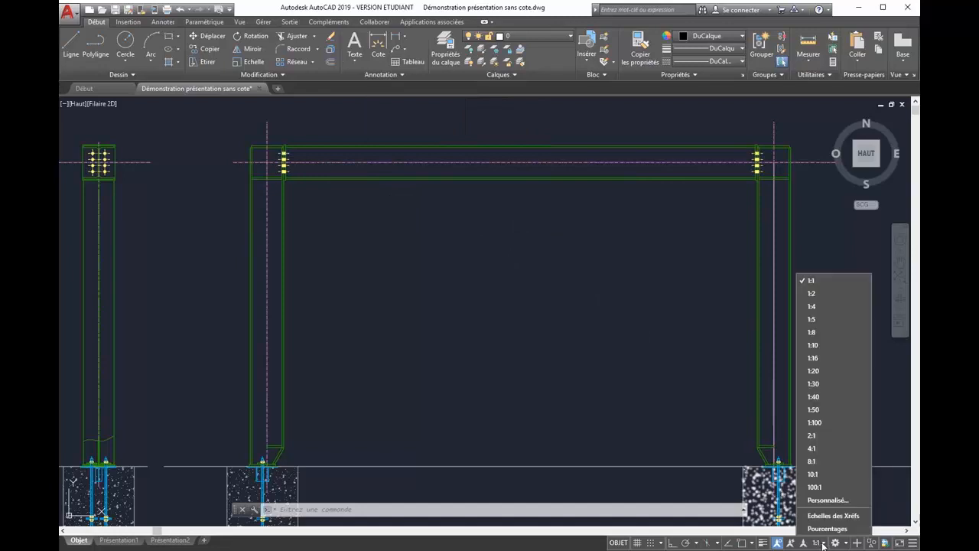
pyautogui.click(813, 370)
pyautogui.moveTo(638, 304); pyautogui.dragTo(580, 341, button='middle')
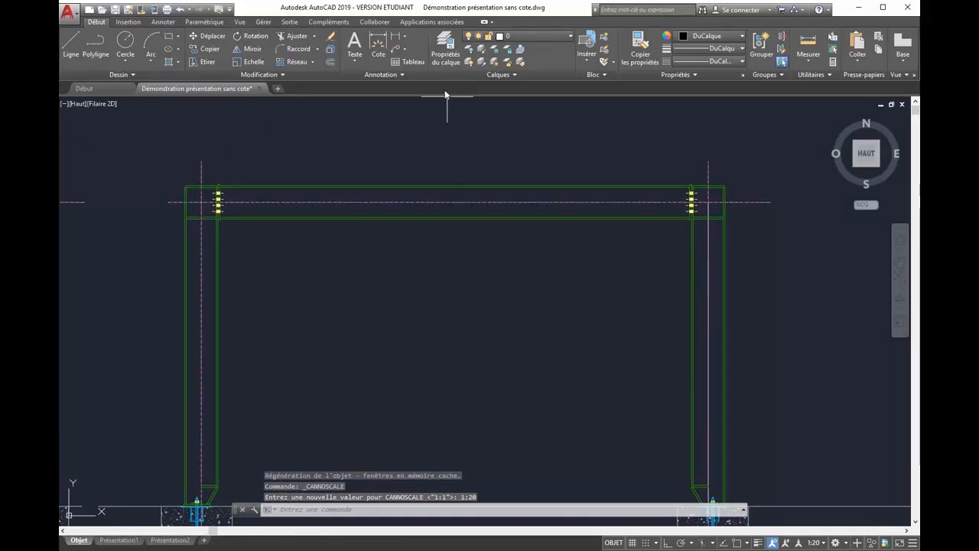
pyautogui.click(396, 37)
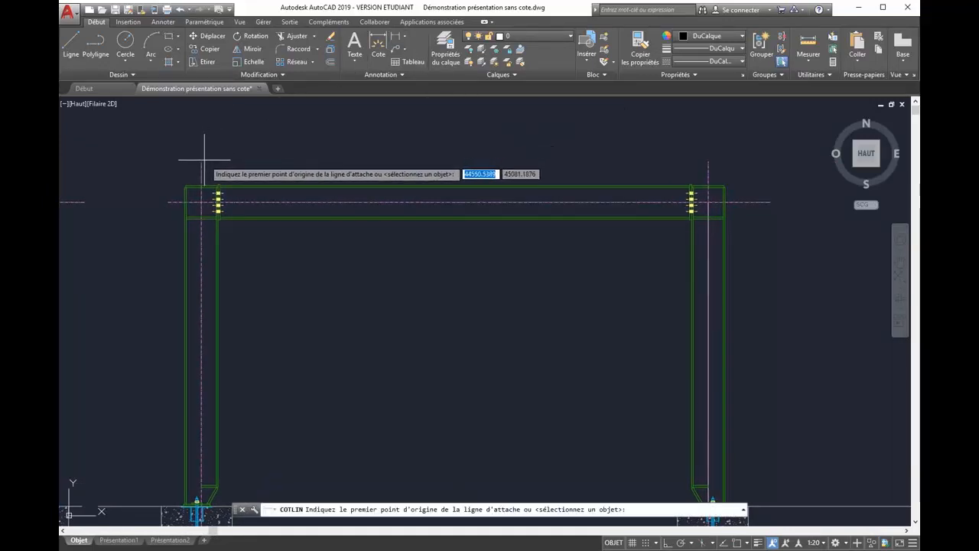
pyautogui.press('F3')
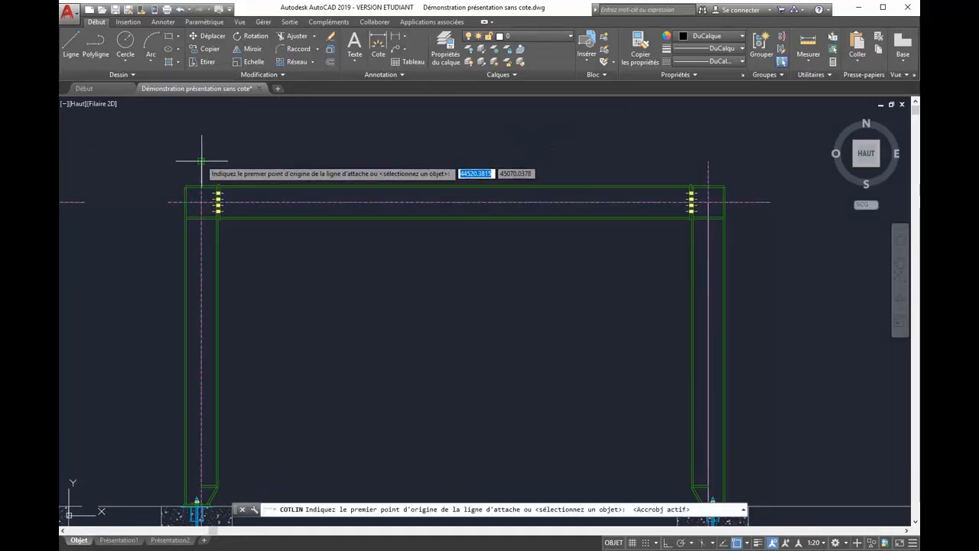
pyautogui.click(201, 161)
pyautogui.click(707, 162)
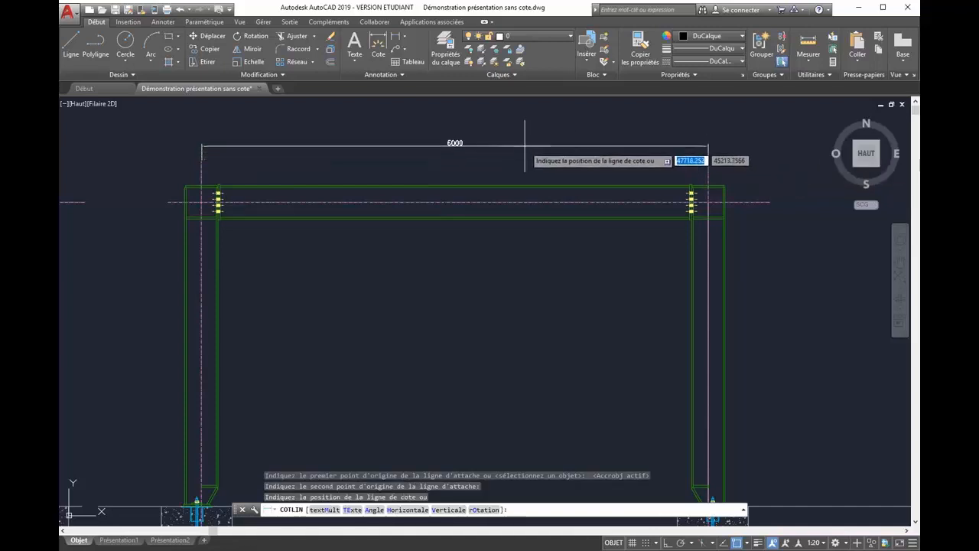
pyautogui.click(514, 145)
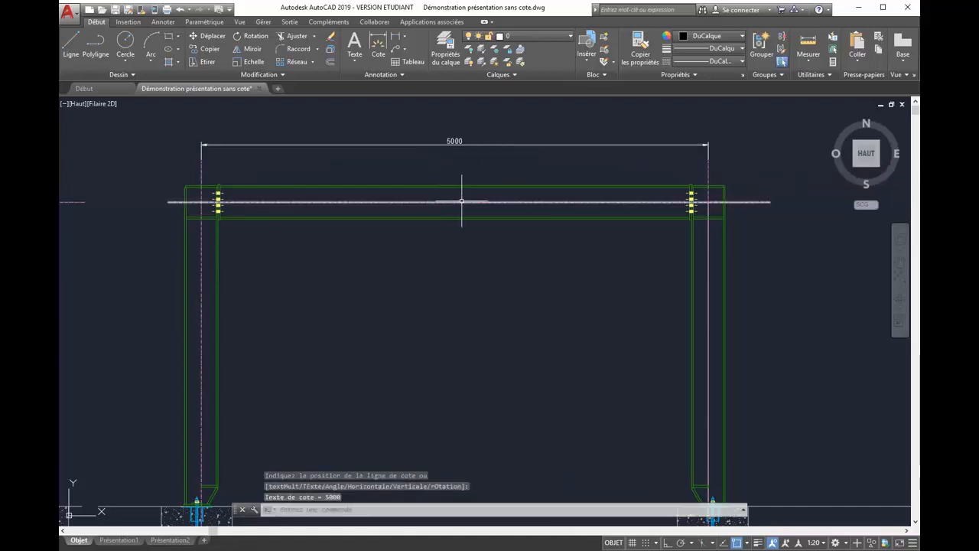
# Step: Set the annotation scale to 1:10 and dimension the left column's width just above the beam-to-column joint
pyautogui.click(816, 543)
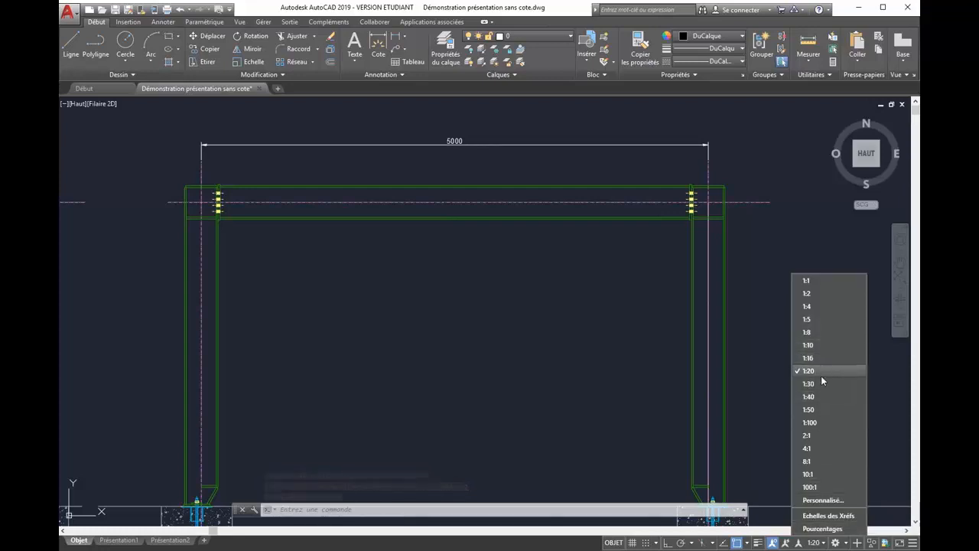
pyautogui.click(809, 345)
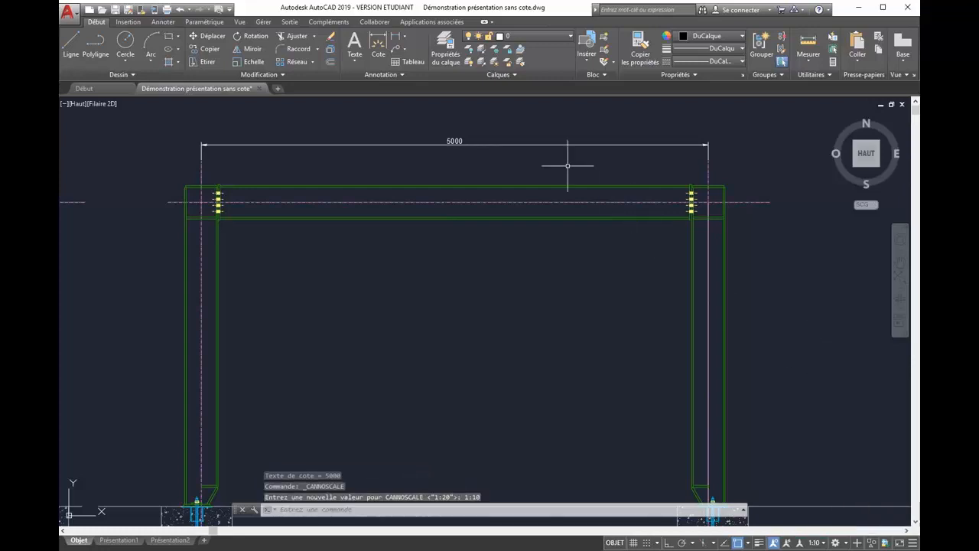
pyautogui.click(395, 40)
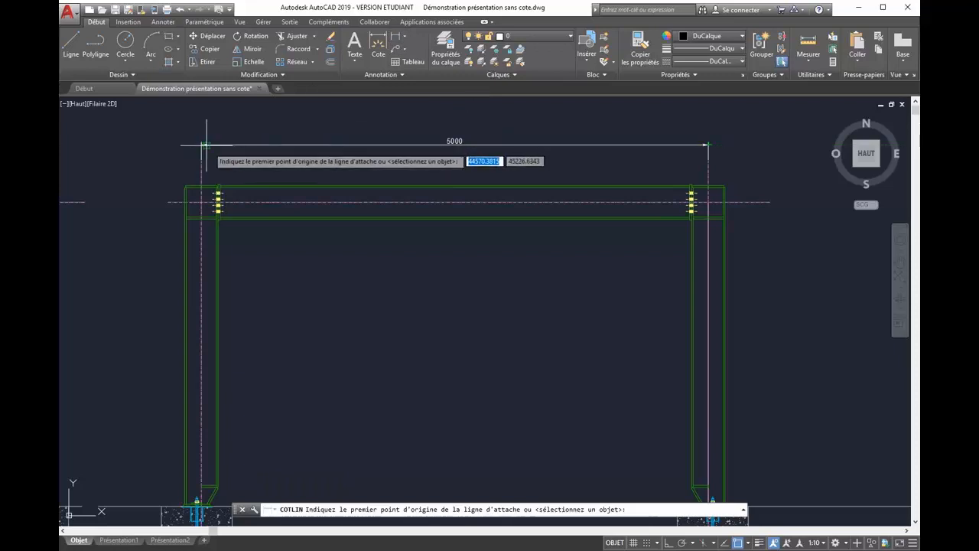
pyautogui.scroll(4, 183, 176)
pyautogui.click(188, 200)
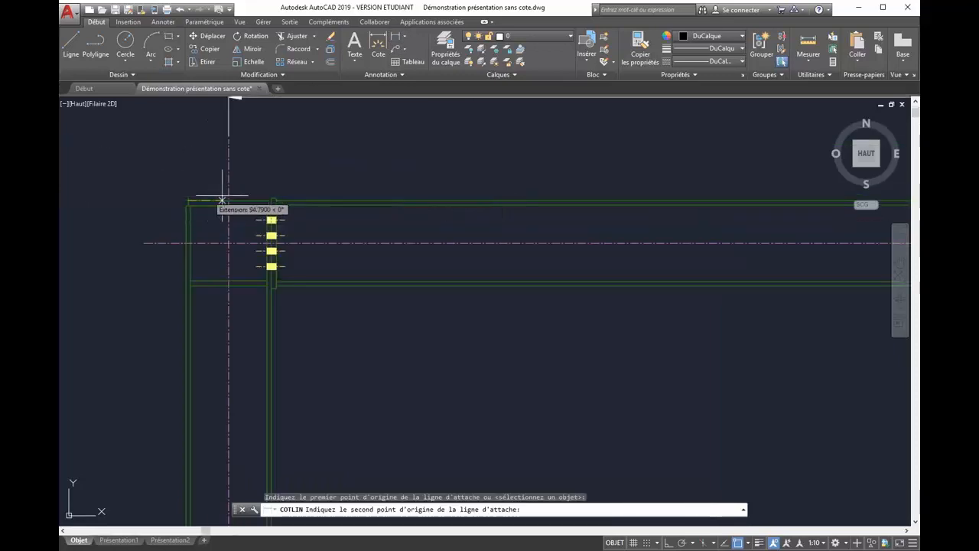
pyautogui.click(269, 200)
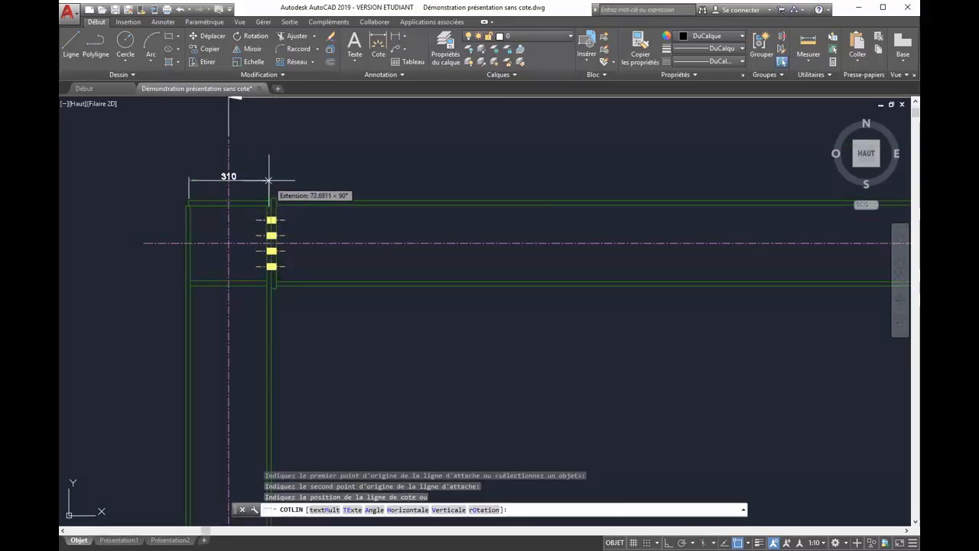
pyautogui.click(268, 178)
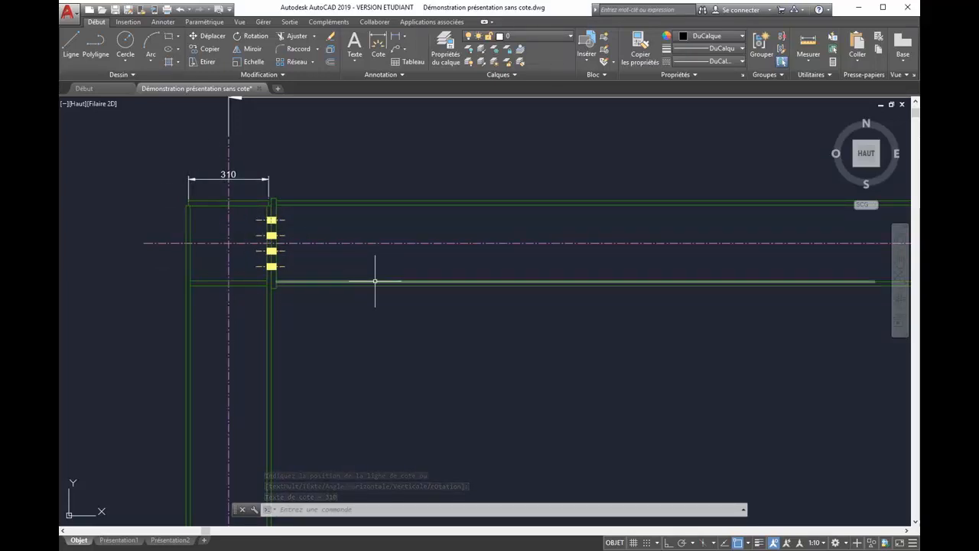
# Step: Compare the two annotative dimensions in model space, and examine how they display in the frame and joint viewports on the Présentation1 sheet
pyautogui.scroll(-2, 464, 311)
pyautogui.moveTo(462, 317); pyautogui.dragTo(345, 337, button='middle')
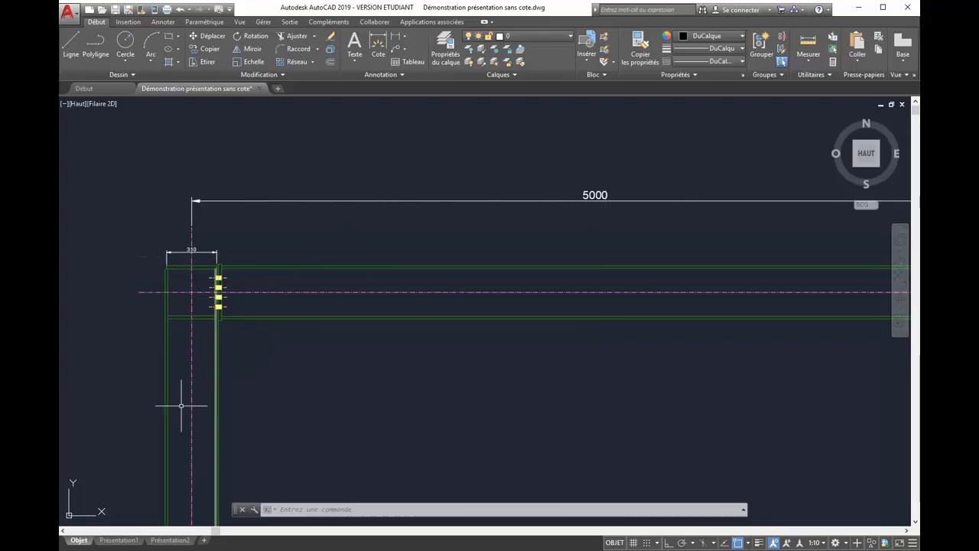
pyautogui.click(123, 540)
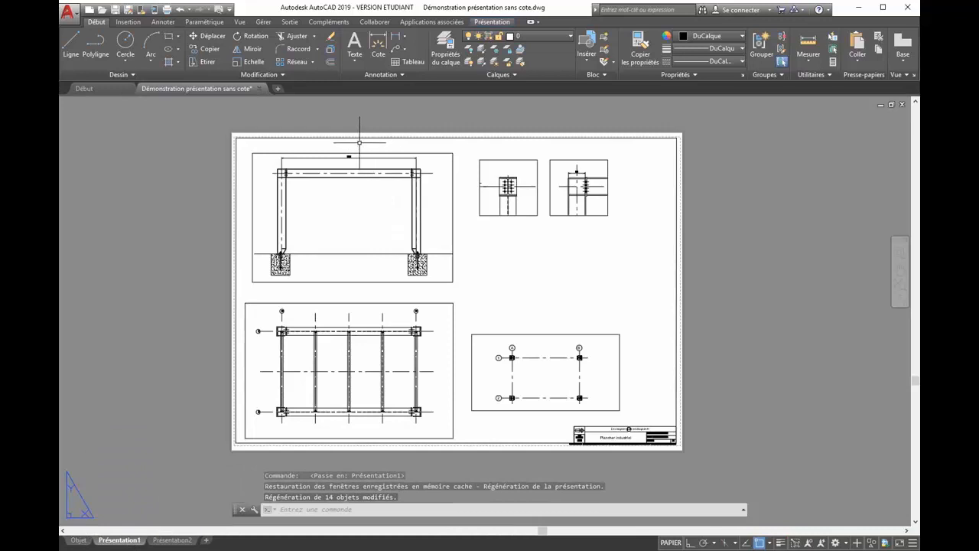
pyautogui.scroll(4, 359, 143)
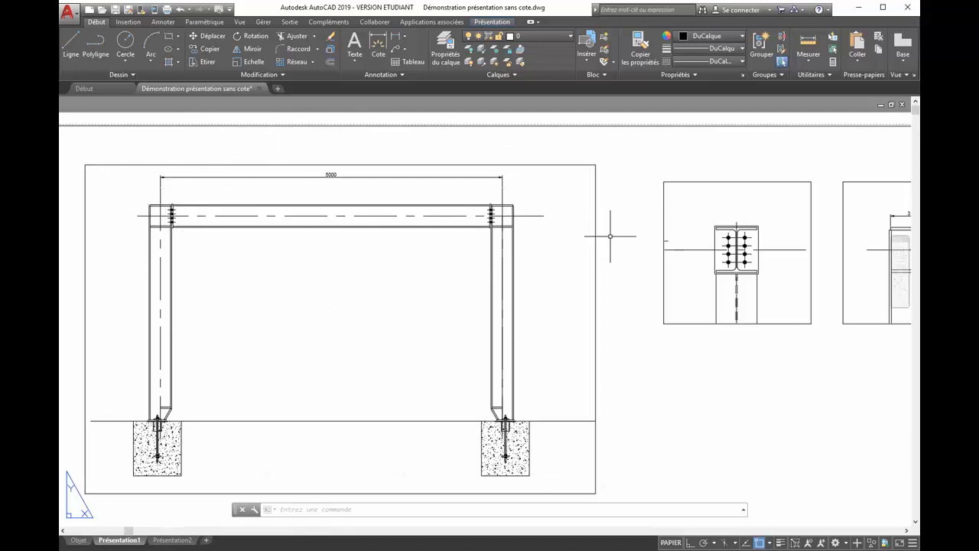
pyautogui.moveTo(610, 235); pyautogui.dragTo(277, 244, button='middle')
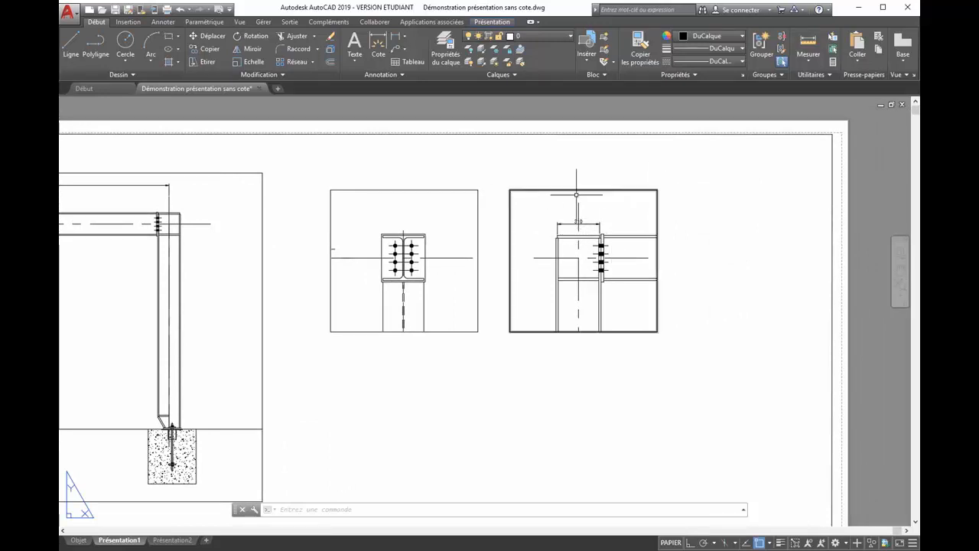
pyautogui.scroll(-5, 538, 222)
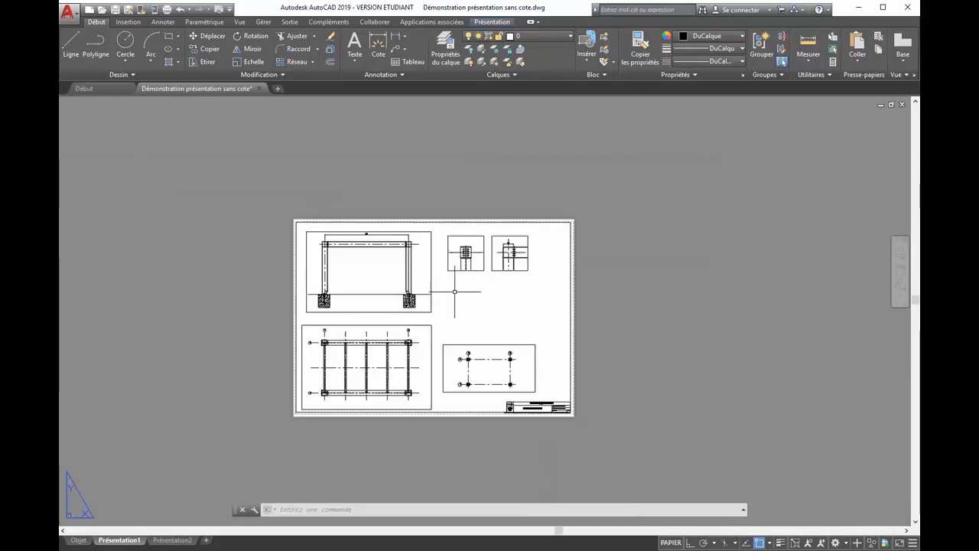
pyautogui.scroll(2, 452, 254)
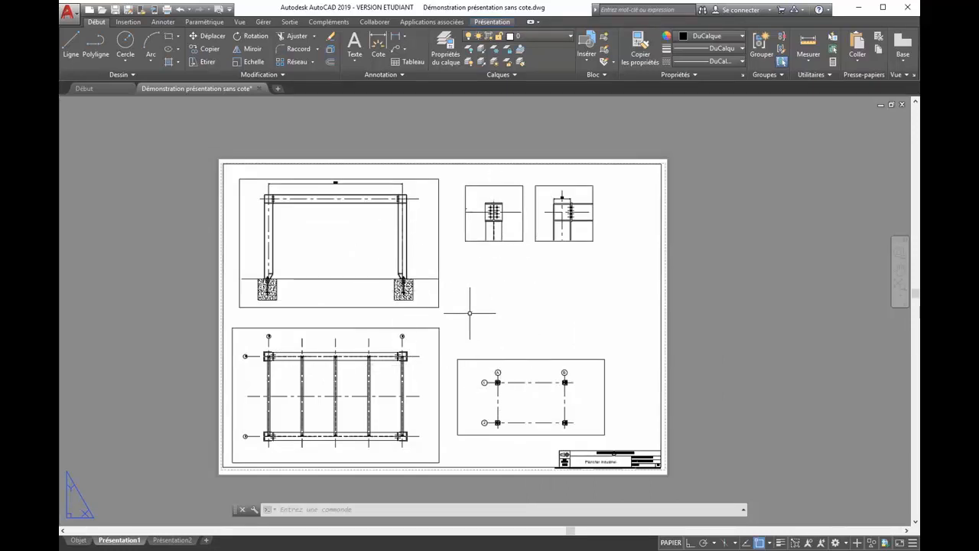
# Step: Return to model space at the left joint and make Annotatif the current text style
pyautogui.click(78, 540)
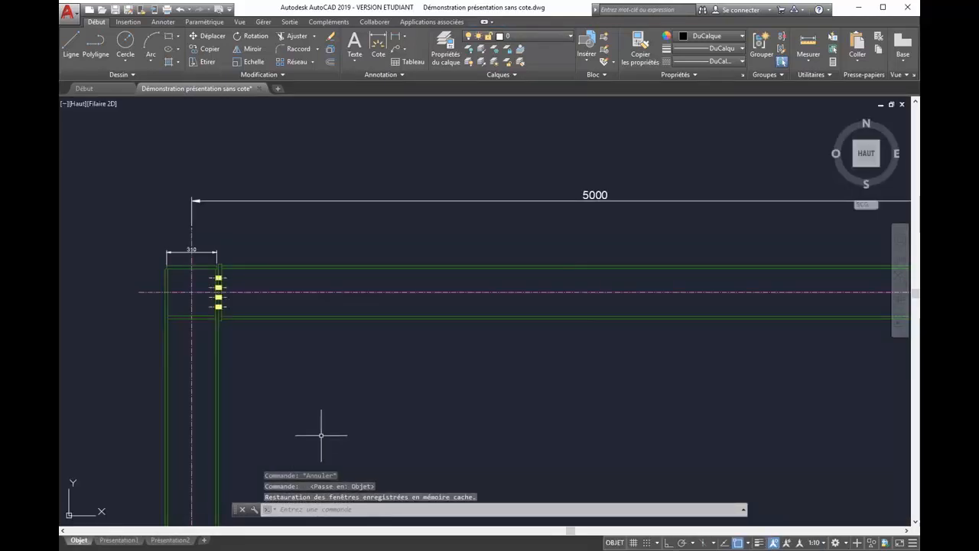
pyautogui.scroll(-5, 381, 358)
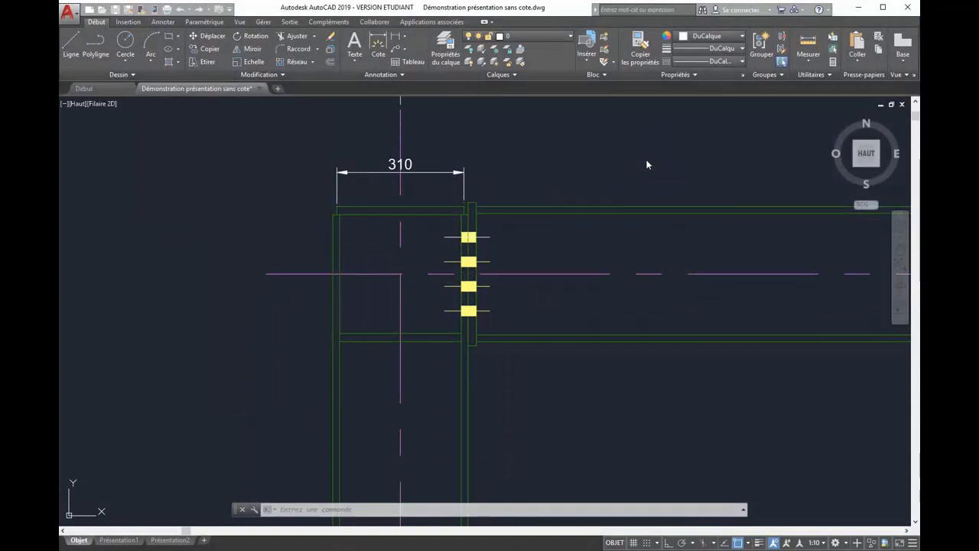
pyautogui.click(388, 77)
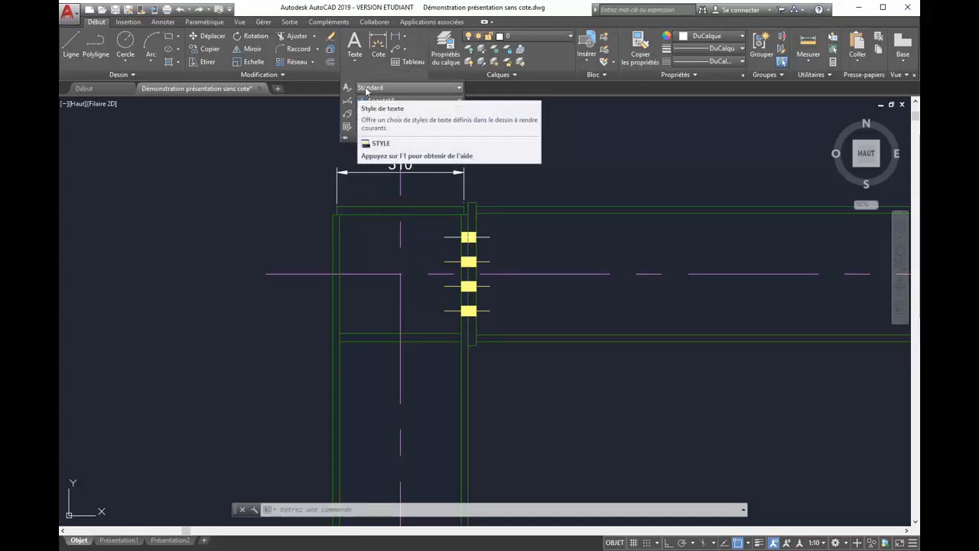
pyautogui.click(366, 89)
pyautogui.click(367, 112)
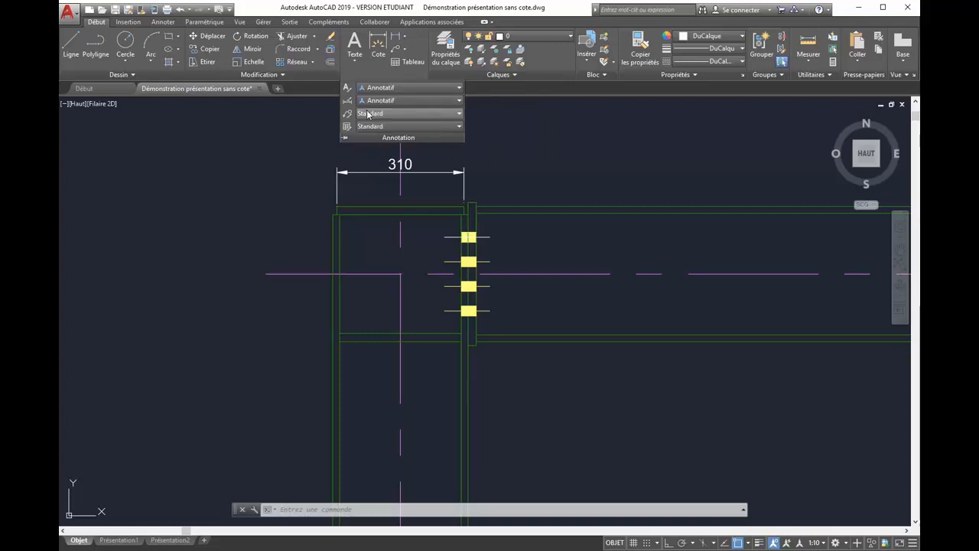
# Step: Keep the annotation scale at 1:10 and add the multiline text "HEA 340" inside the beam, beside the joint's bolts
pyautogui.click(818, 542)
pyautogui.click(811, 346)
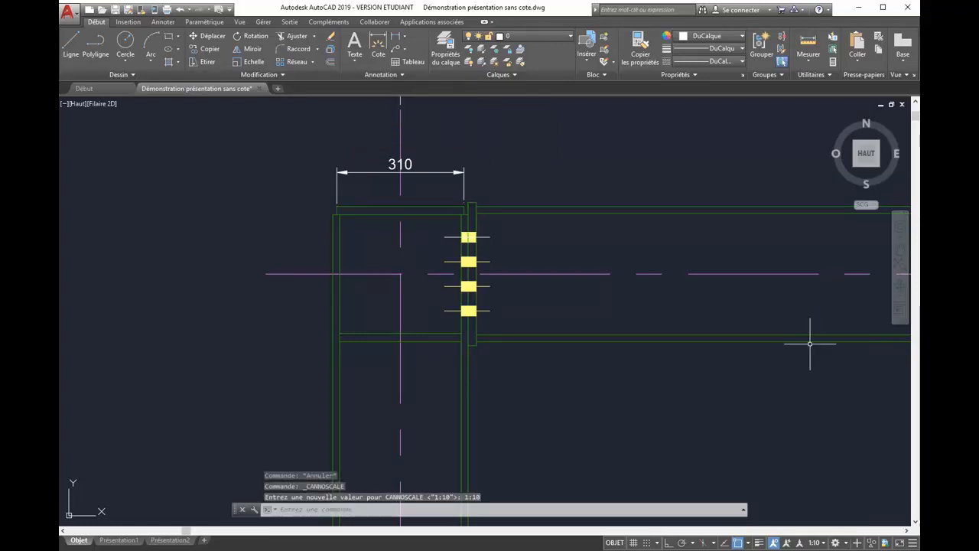
pyautogui.click(354, 44)
pyautogui.click(530, 231)
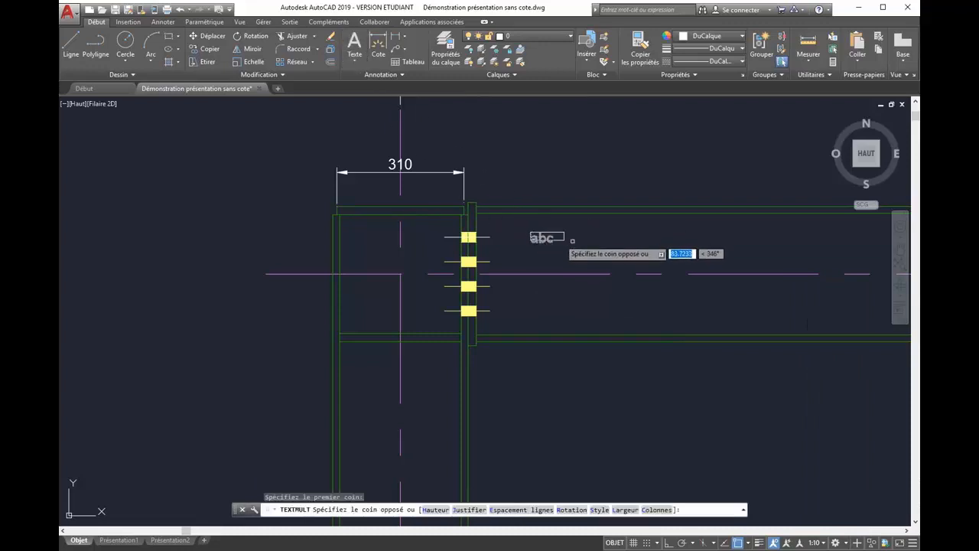
pyautogui.click(723, 255)
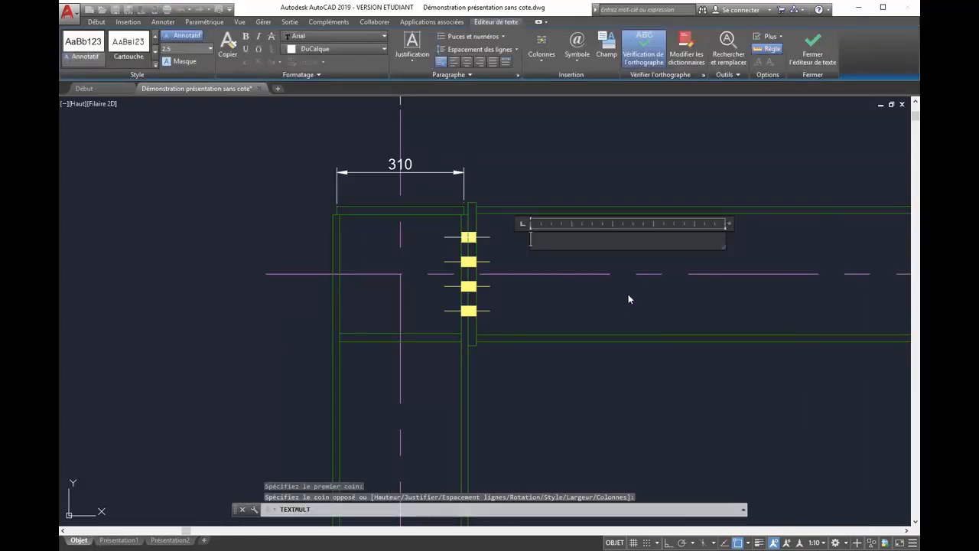
pyautogui.write('HEA 340')
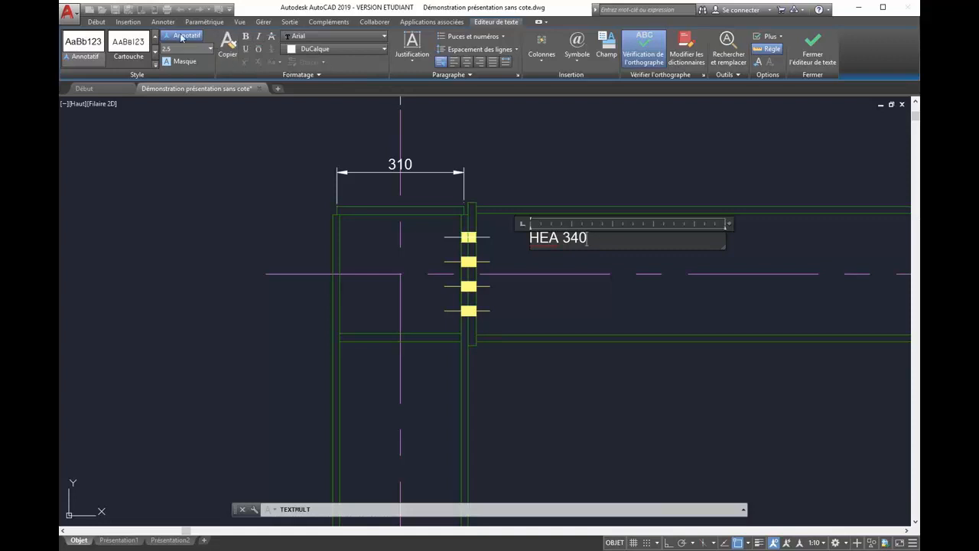
pyautogui.click(543, 147)
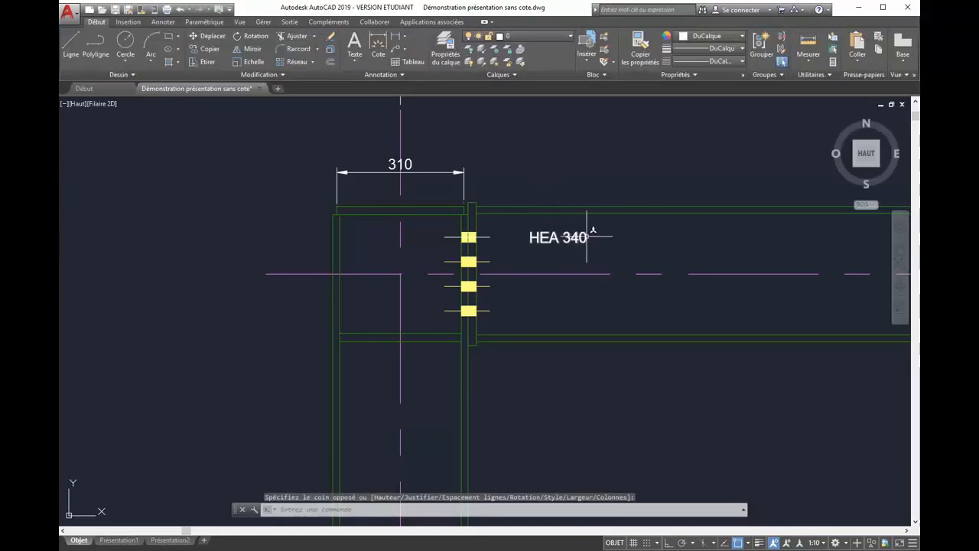
# Step: Examine on the Présentation1 sheet how the beam label displays in the joint detail and frame viewports
pyautogui.click(119, 540)
pyautogui.scroll(3, 577, 203)
pyautogui.scroll(2, 577, 202)
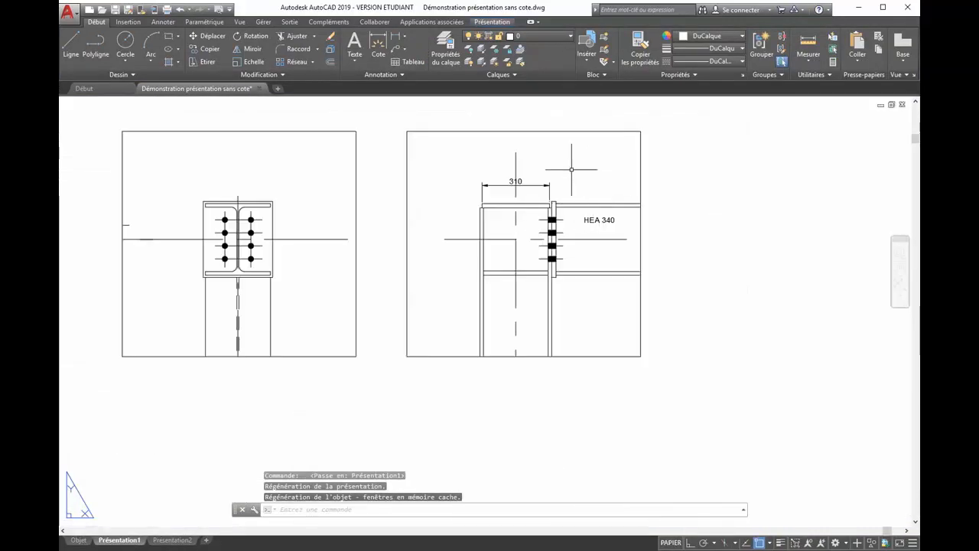
pyautogui.scroll(-4, 606, 185)
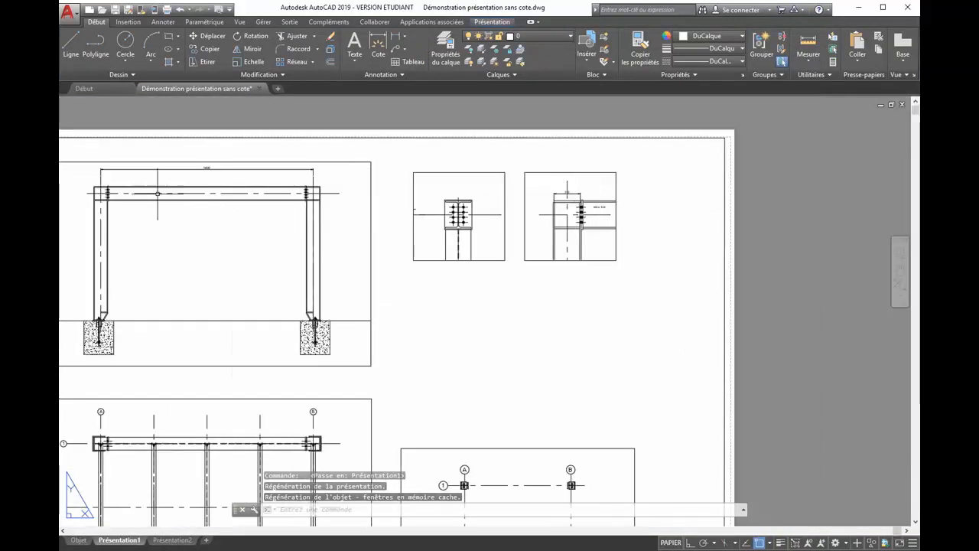
# Step: Return to model space at the left joint and make Annotatif the current multileader style
pyautogui.scroll(4, 159, 179)
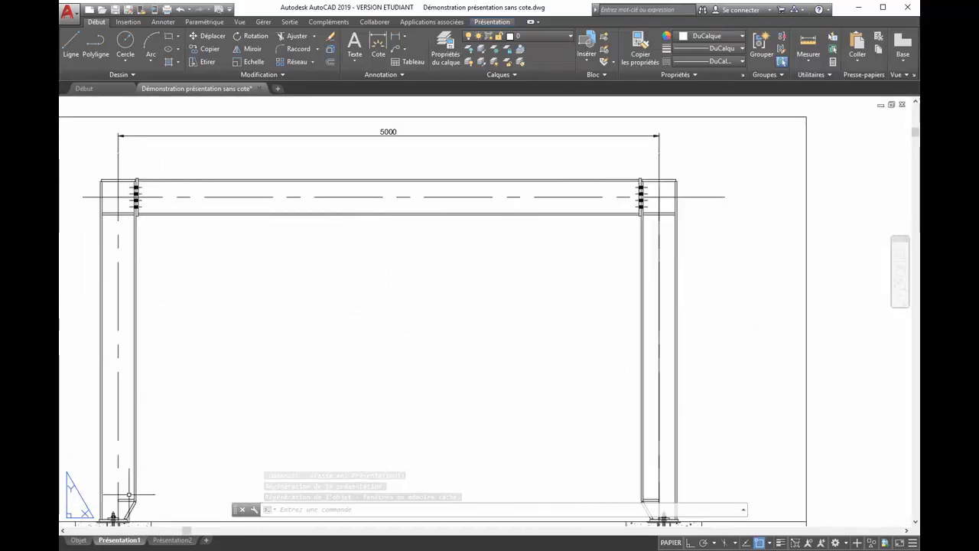
pyautogui.click(81, 540)
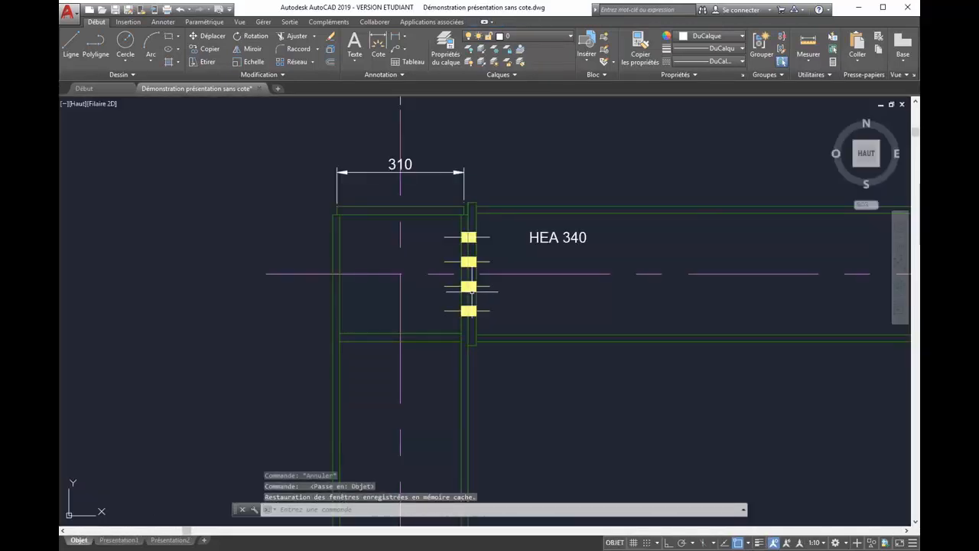
pyautogui.click(375, 74)
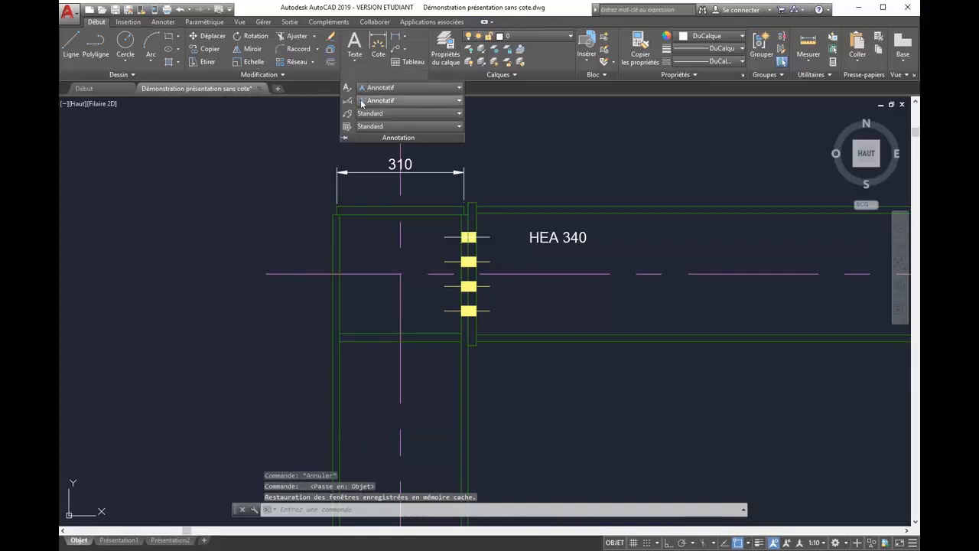
pyautogui.click(372, 114)
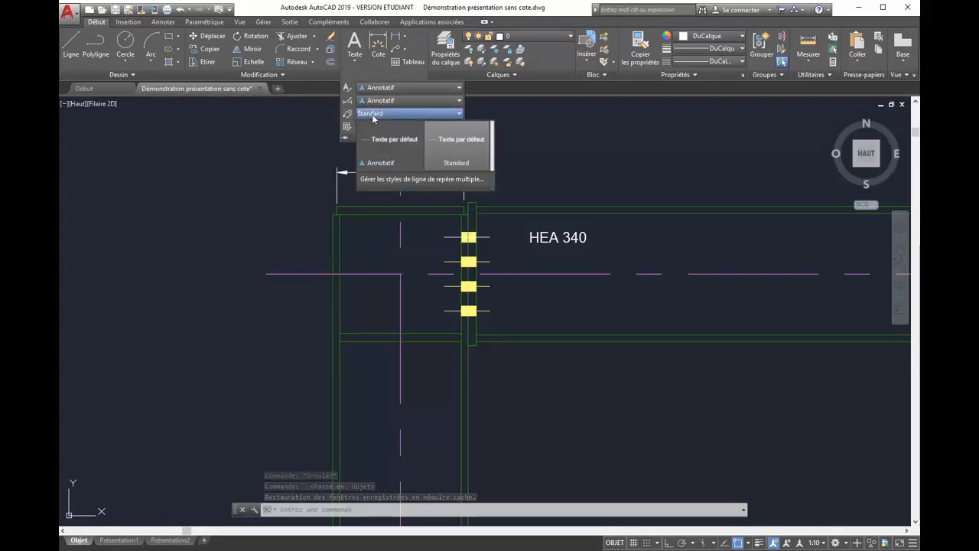
pyautogui.click(374, 147)
pyautogui.click(501, 132)
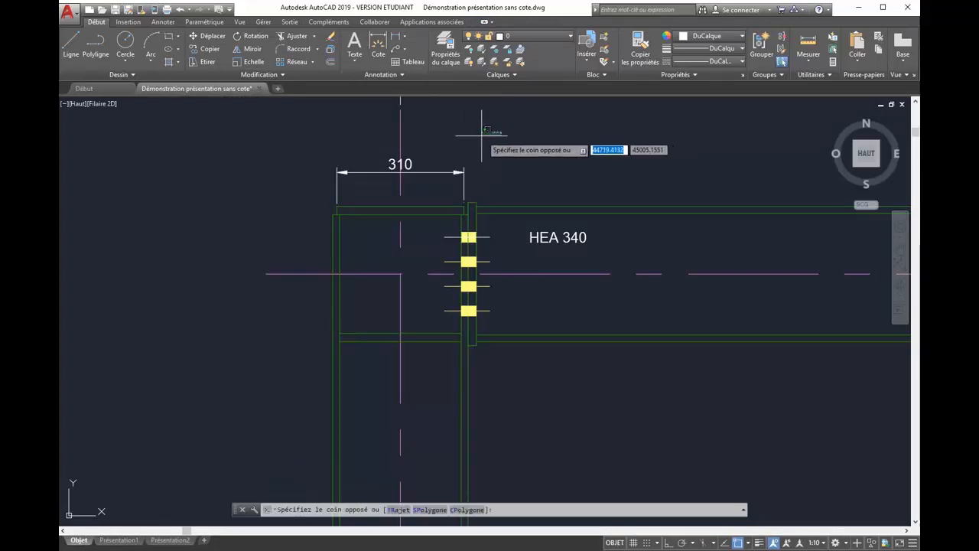
pyautogui.click(482, 134)
# Step: Keep the annotation scale at 1:10 and add a multileader reading "Platine ép 12" pointing at the plate on top of the column
pyautogui.click(816, 543)
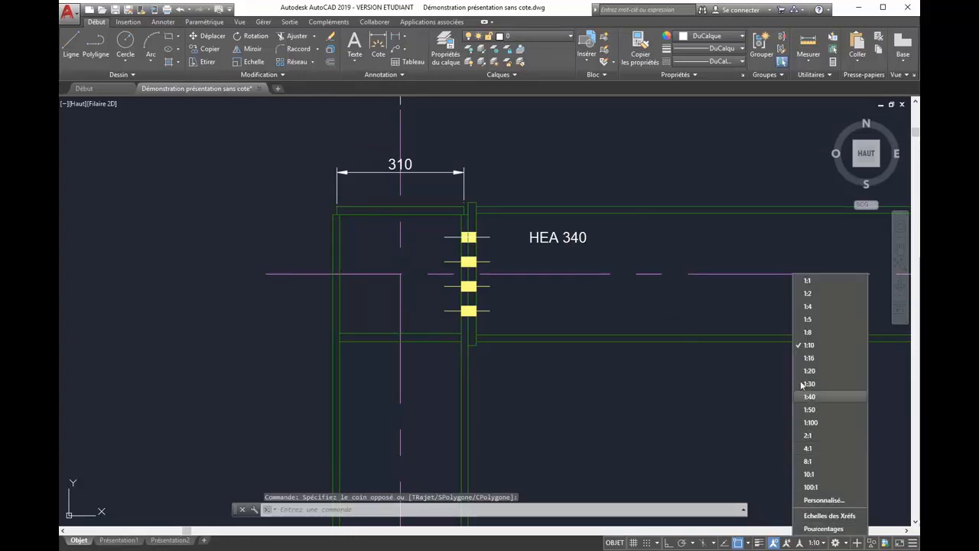
pyautogui.click(811, 345)
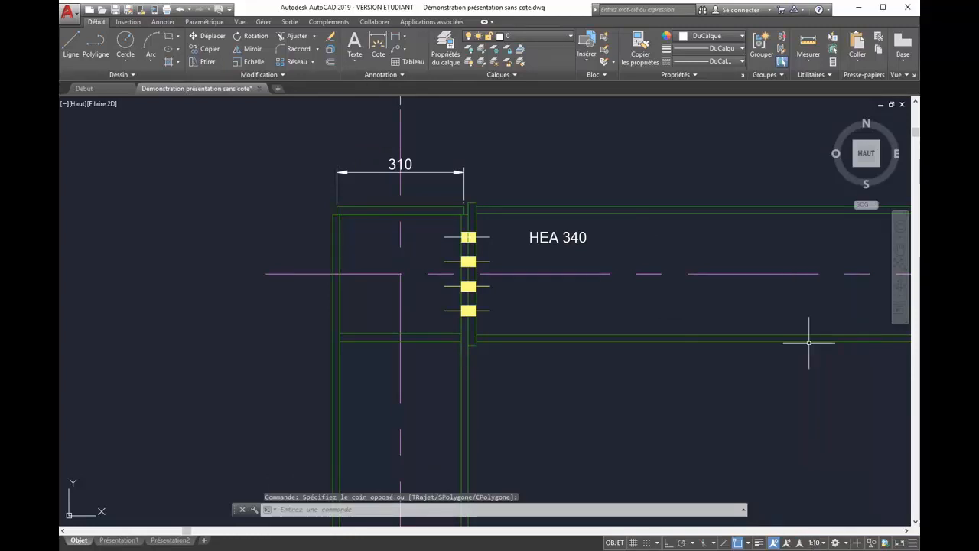
pyautogui.click(395, 51)
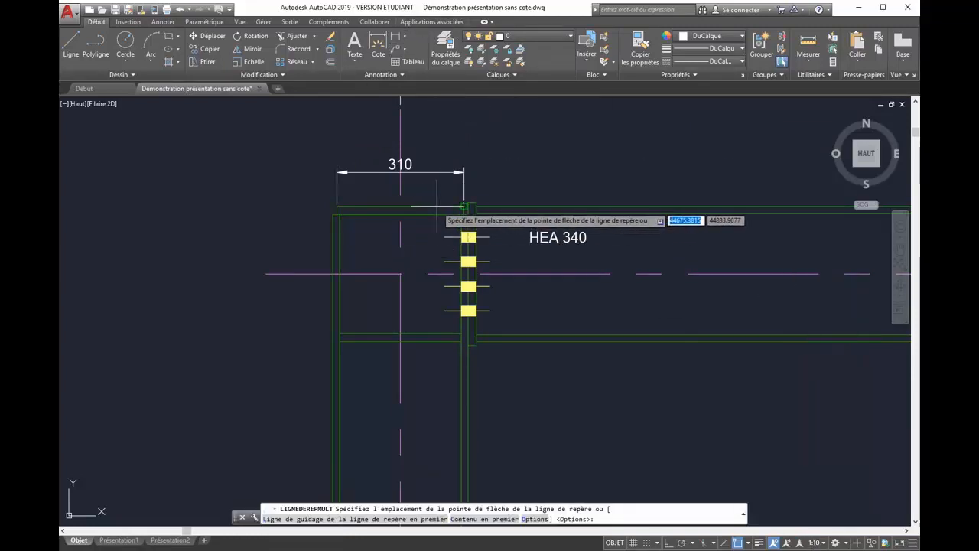
pyautogui.press('F3')
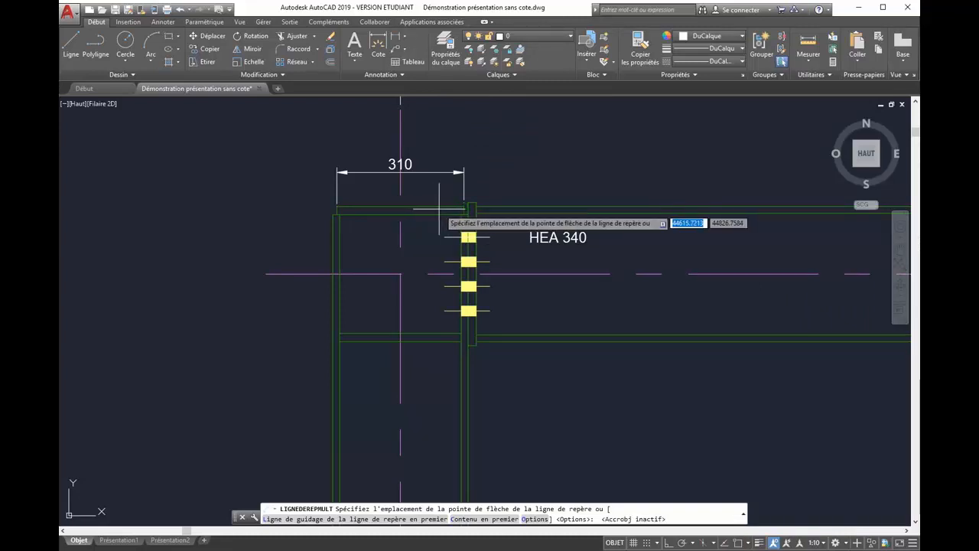
pyautogui.click(442, 206)
pyautogui.click(524, 141)
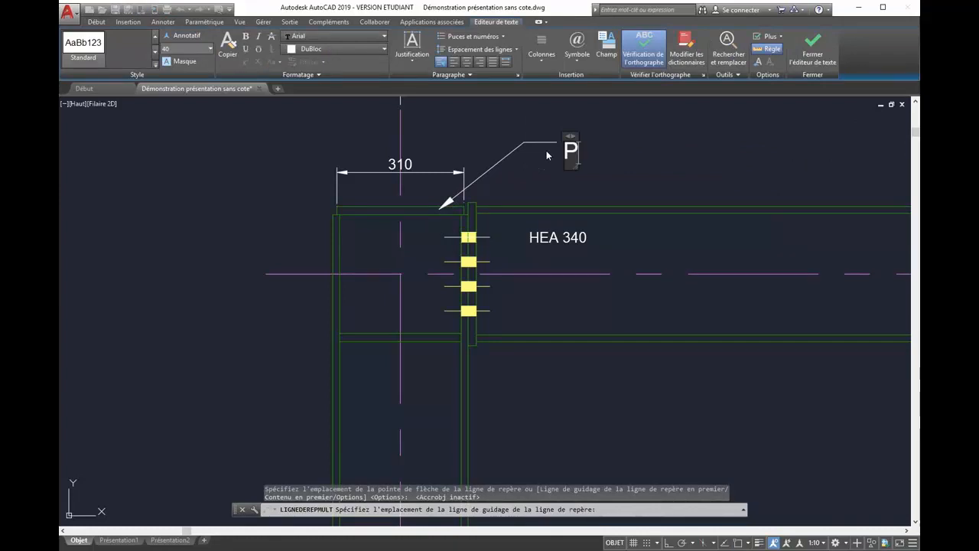
pyautogui.write('Platine ')
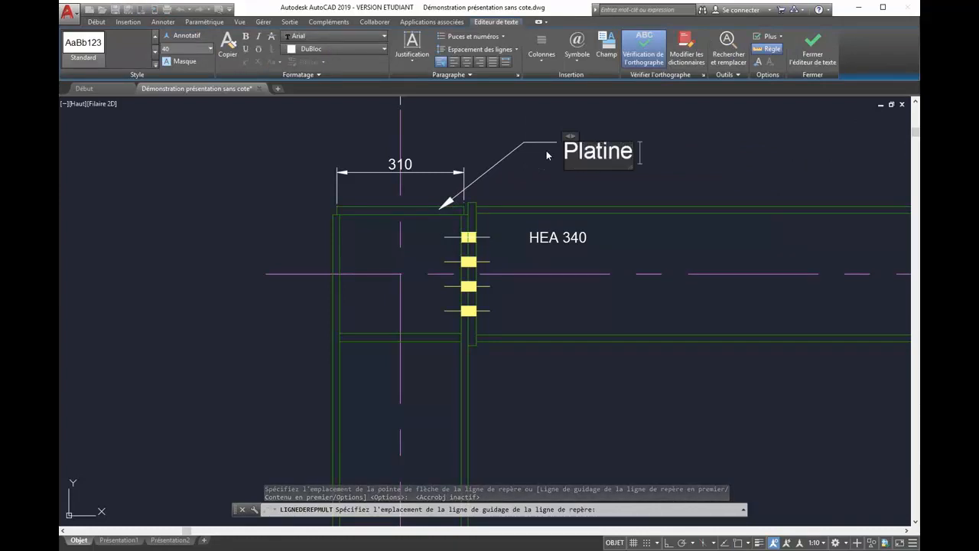
pyautogui.write('ép 12')
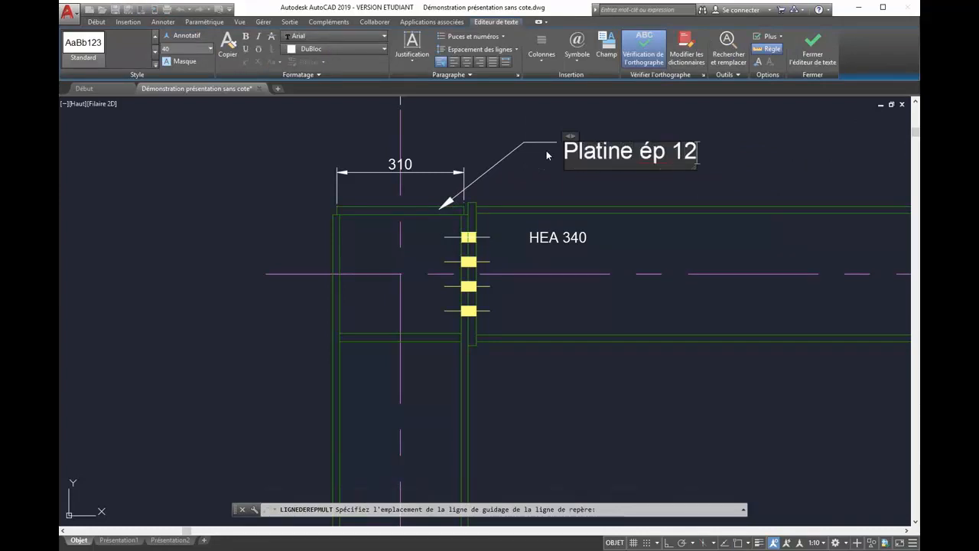
pyautogui.press('Return')
pyautogui.click(731, 164)
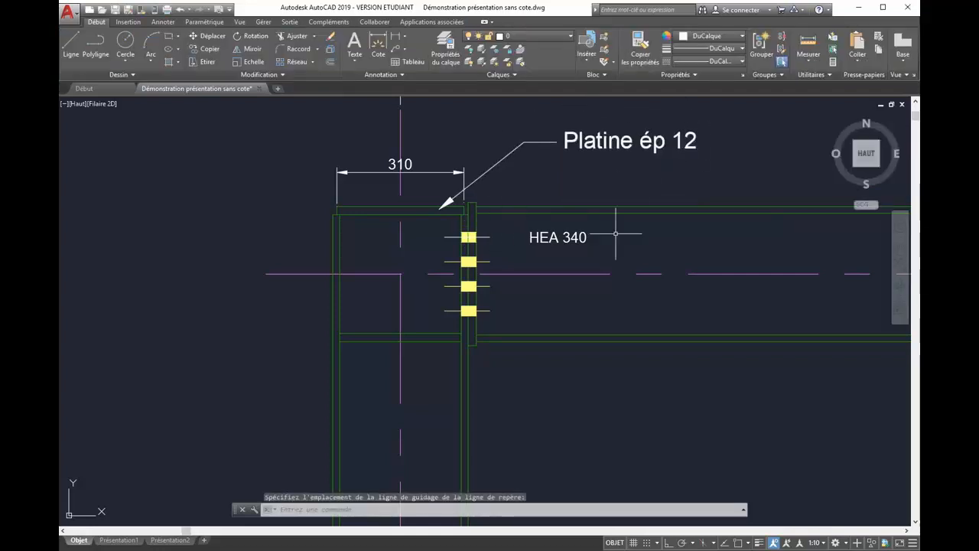
# Step: On the Présentation1 sheet, widen the joint detail viewport to the right so the whole plate note fits inside
pyautogui.click(115, 541)
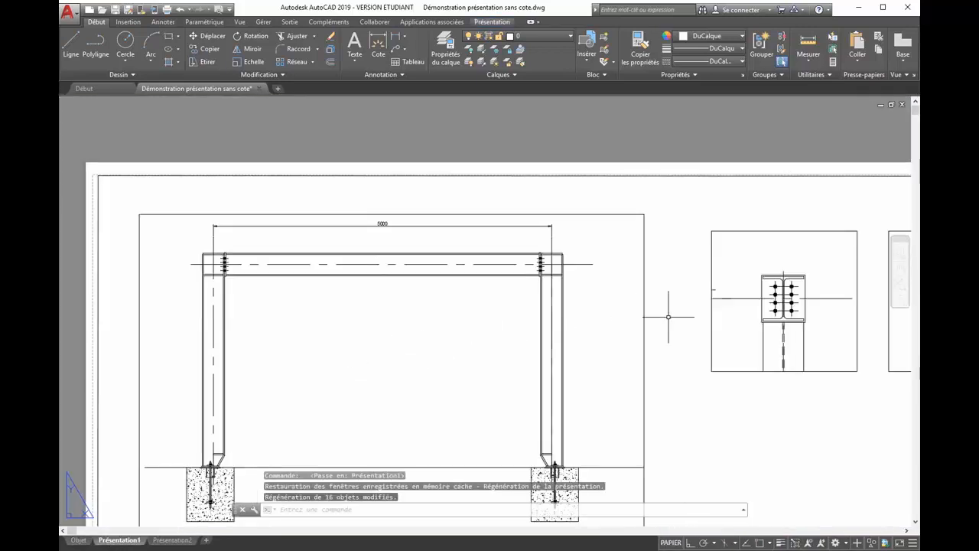
pyautogui.moveTo(727, 312); pyautogui.dragTo(140, 289, button='middle')
pyautogui.scroll(2, 383, 258)
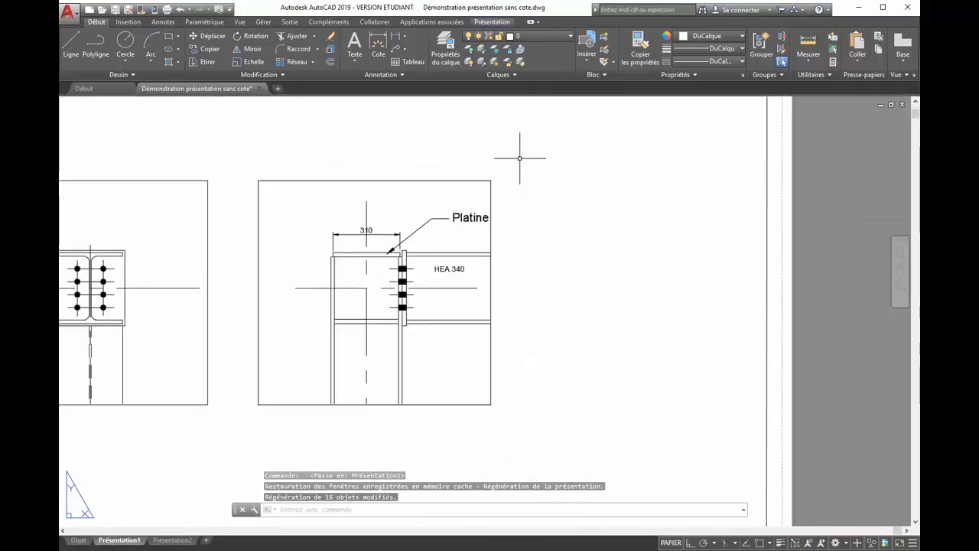
pyautogui.click(491, 186)
pyautogui.click(491, 181)
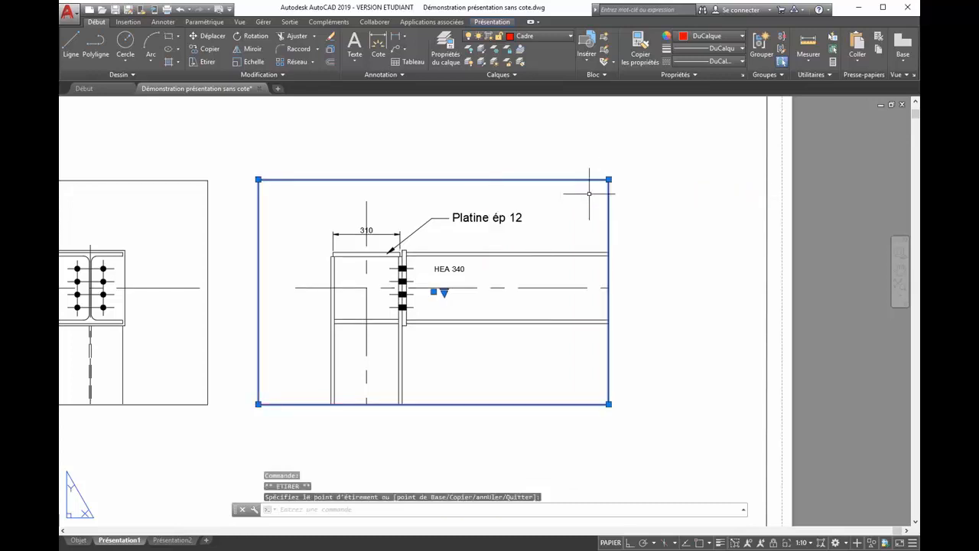
pyautogui.press('Escape')
pyautogui.press('Escape')
# Step: Compare how the plate leader displays in the joint detail and frame viewports
pyautogui.scroll(-2, 508, 262)
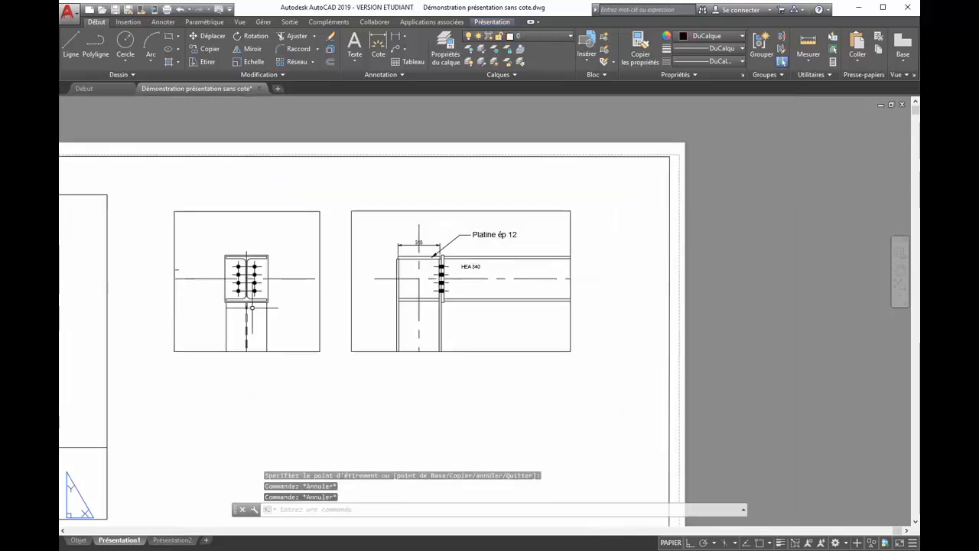
pyautogui.moveTo(73, 314); pyautogui.dragTo(865, 267, button='middle')
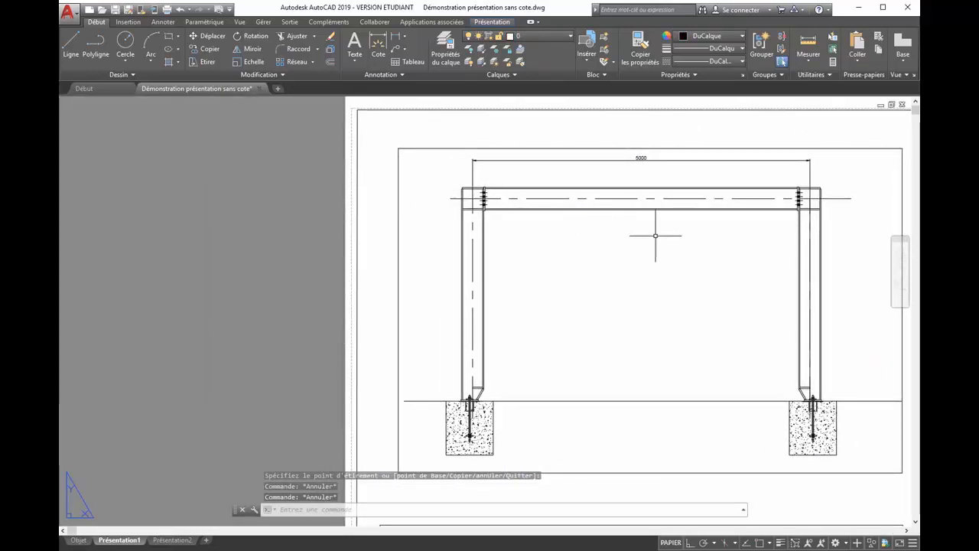
pyautogui.moveTo(655, 237); pyautogui.dragTo(269, 308, button='middle')
pyautogui.scroll(-2, 362, 293)
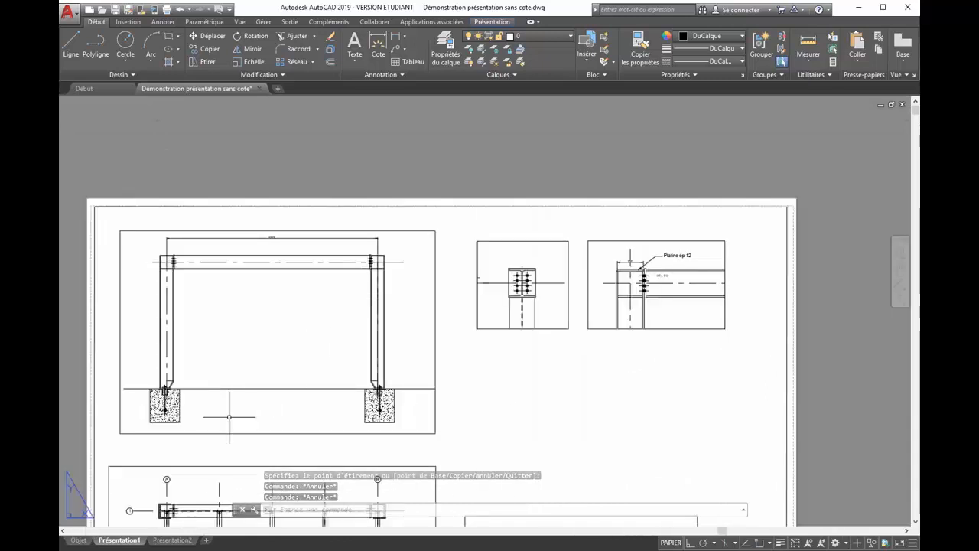
# Step: In model space, draw a circle below the beam beside the joint and fill it with an annotative ANGLE hatch
pyautogui.click(80, 541)
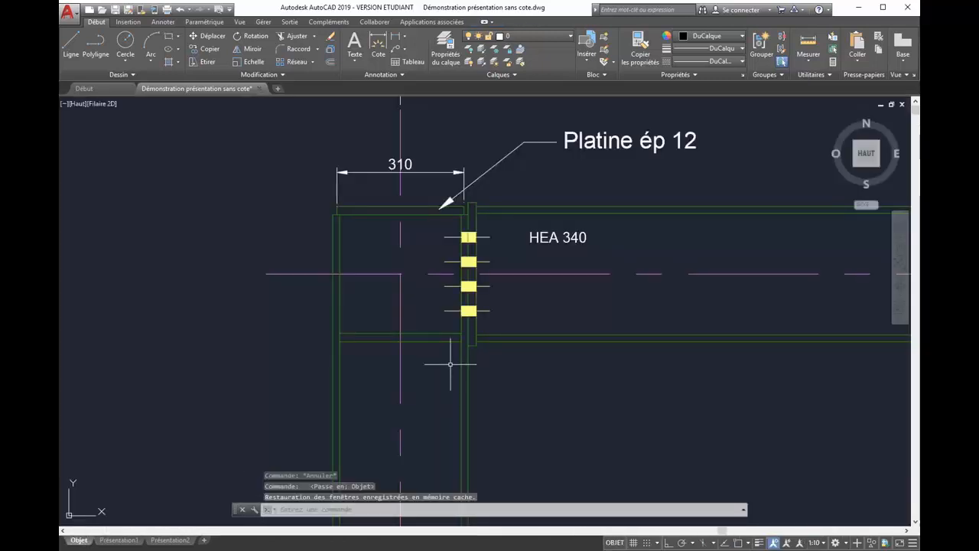
pyautogui.click(125, 42)
pyautogui.click(558, 406)
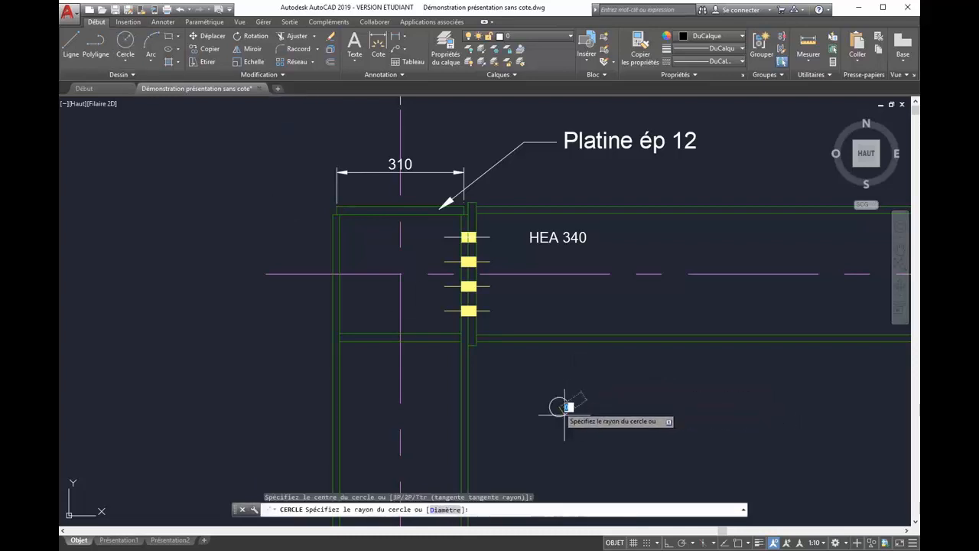
pyautogui.click(614, 419)
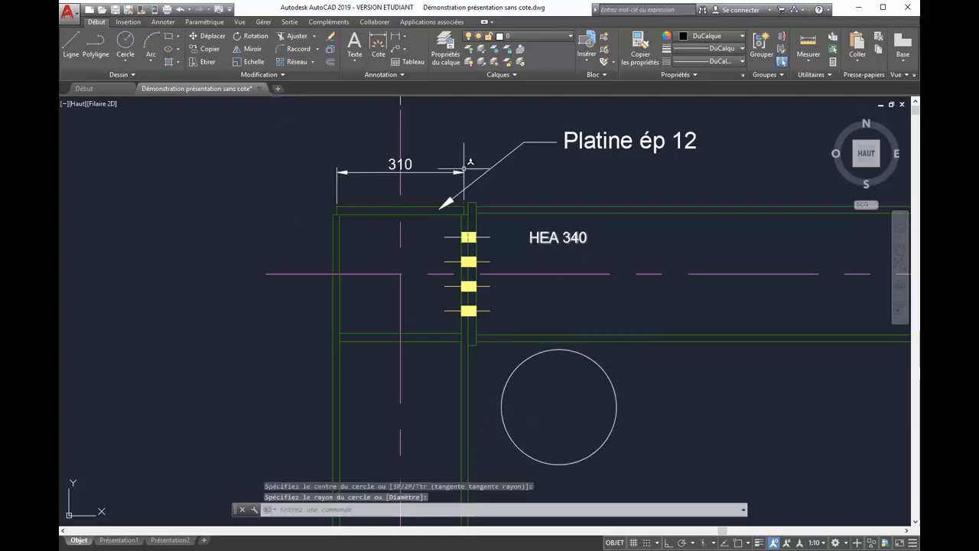
pyautogui.click(172, 63)
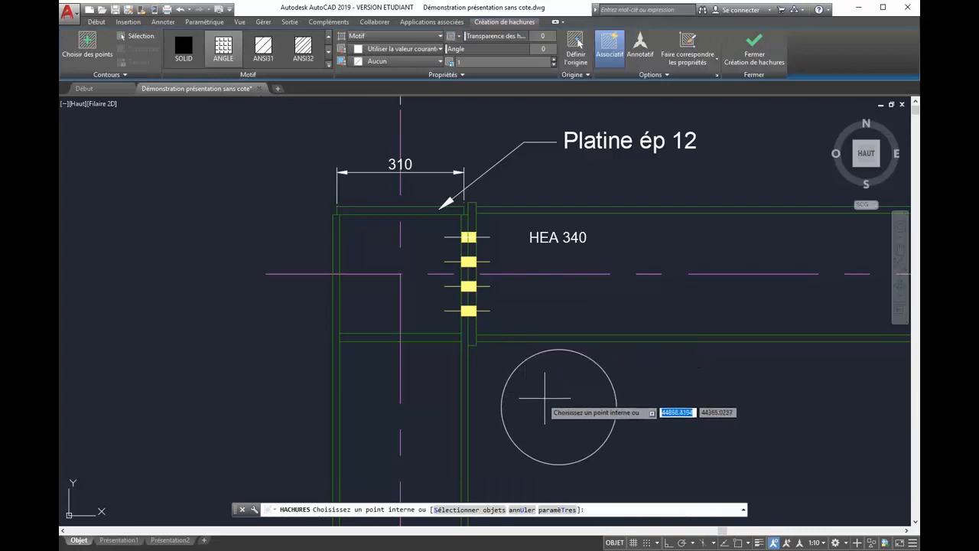
pyautogui.click(556, 396)
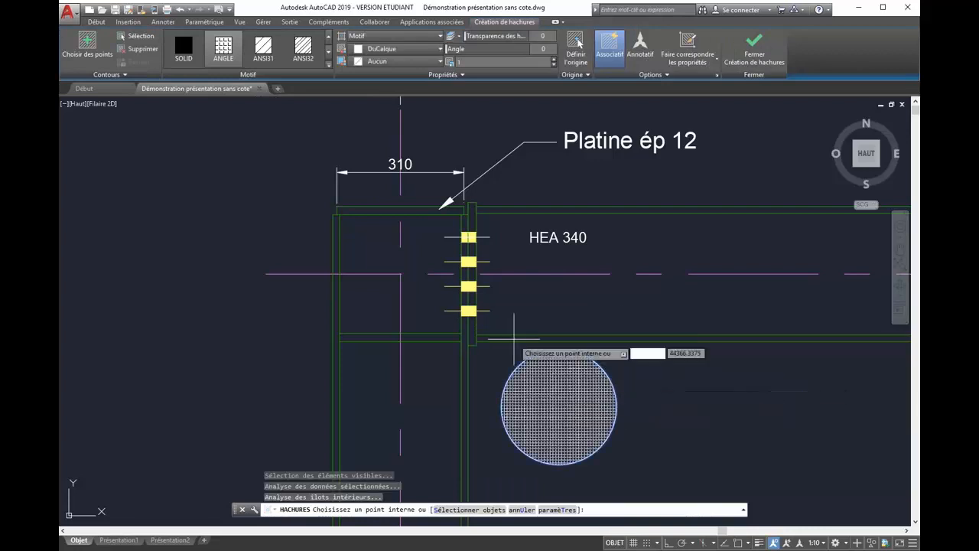
pyautogui.click(648, 50)
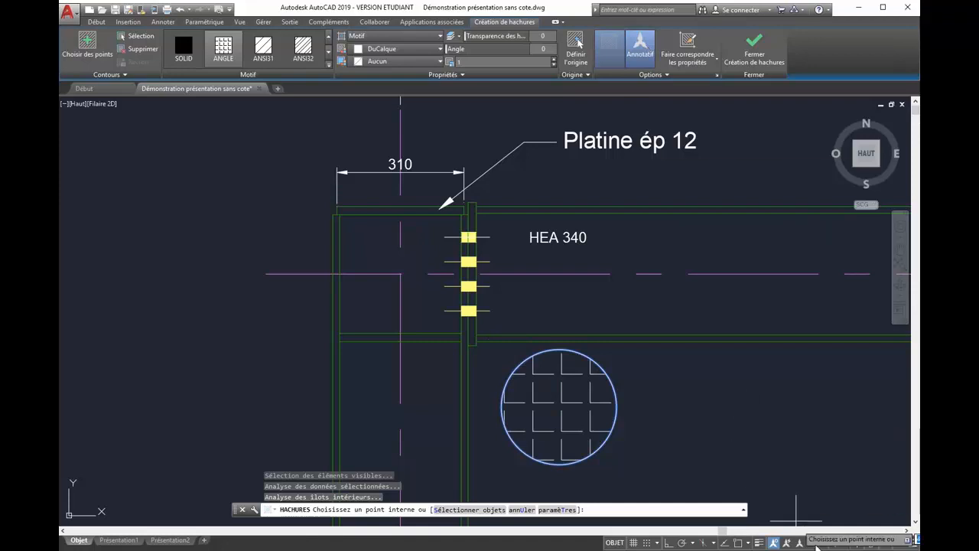
pyautogui.press('Return')
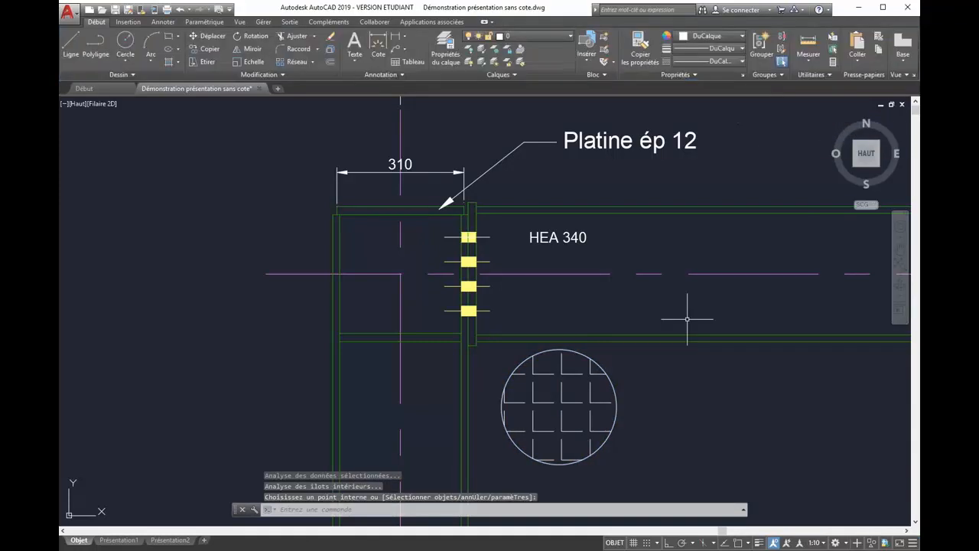
# Step: Examine on the Présentation1 sheet how the hatched circle displays in the frame and joint detail viewports
pyautogui.click(118, 540)
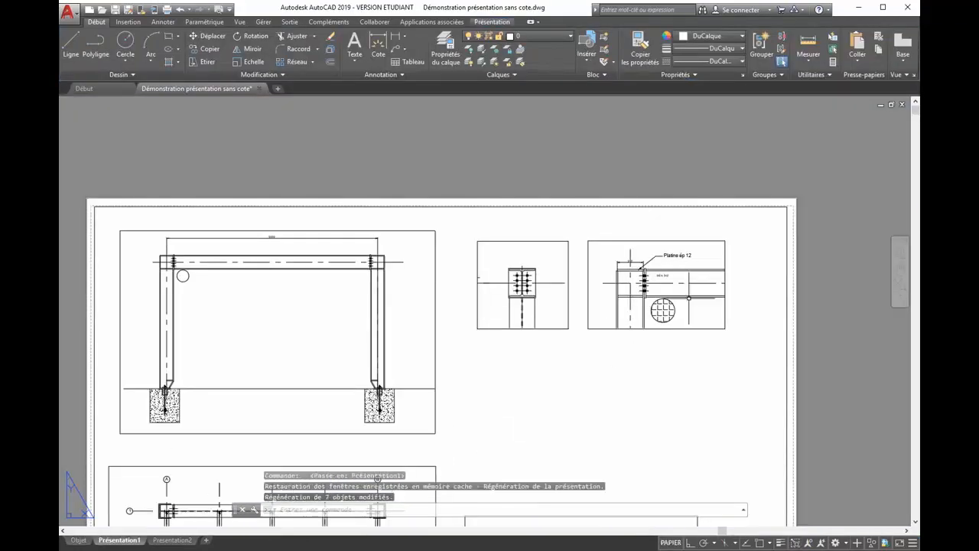
pyautogui.scroll(4, 182, 275)
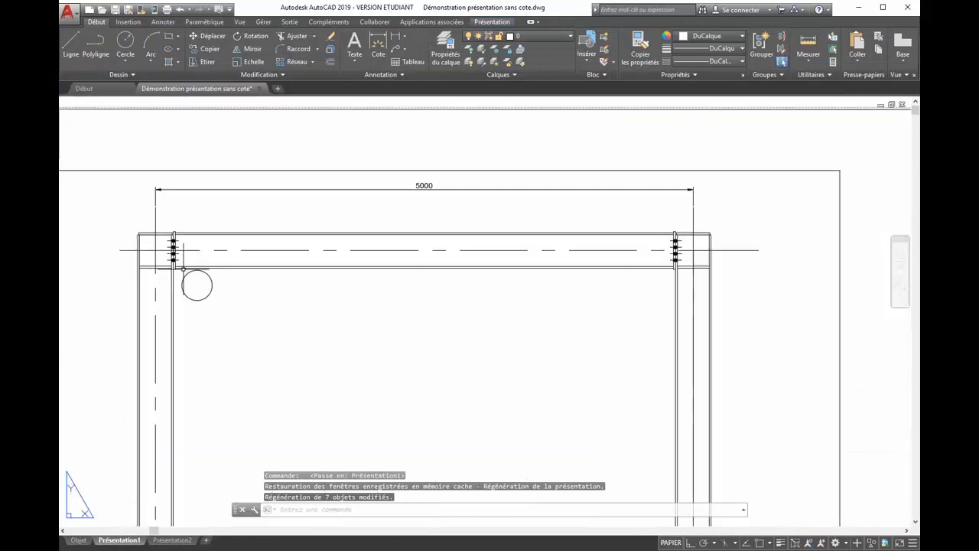
pyautogui.scroll(-4, 194, 284)
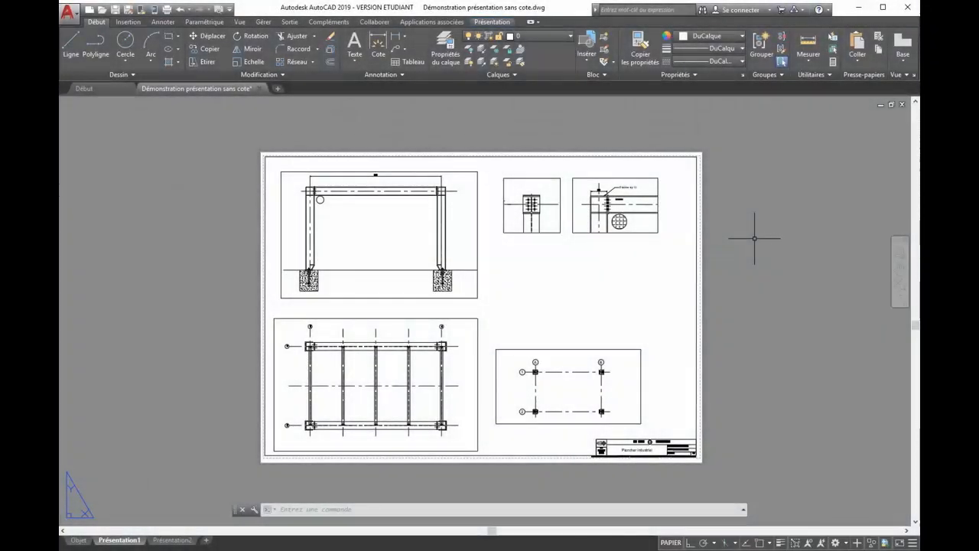
# Step: Start a centred annotative multiline text with a height of 7 above the frame viewport
pyautogui.scroll(6, 376, 147)
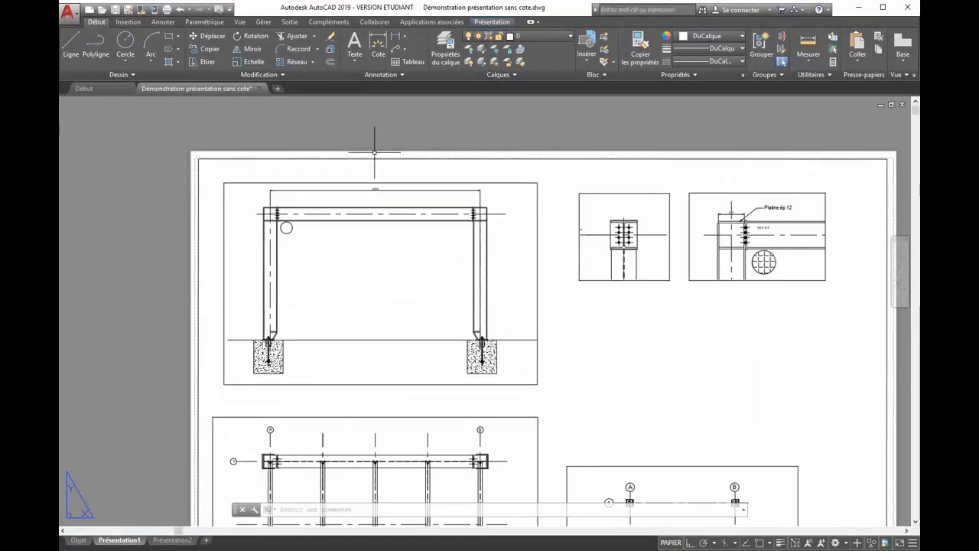
pyautogui.scroll(-2, 376, 175)
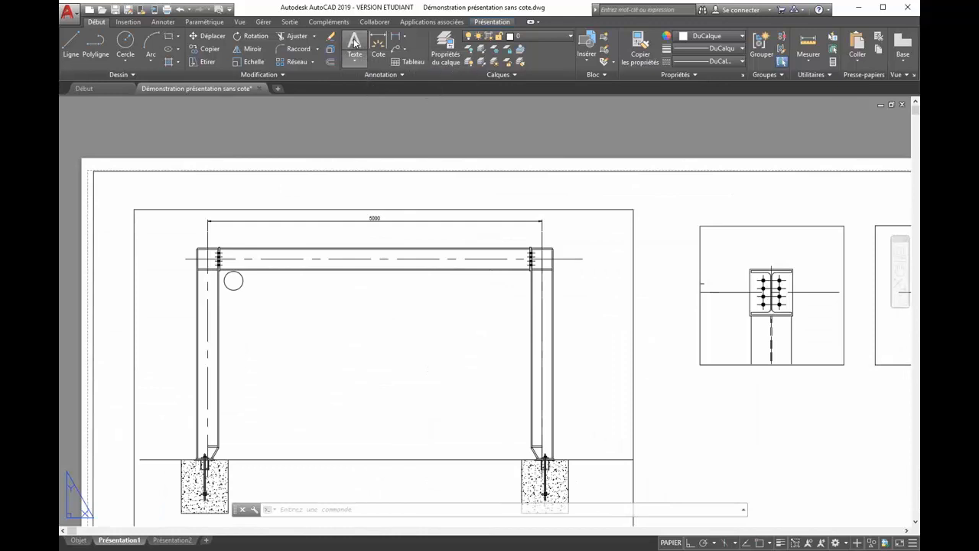
pyautogui.click(358, 59)
pyautogui.click(312, 179)
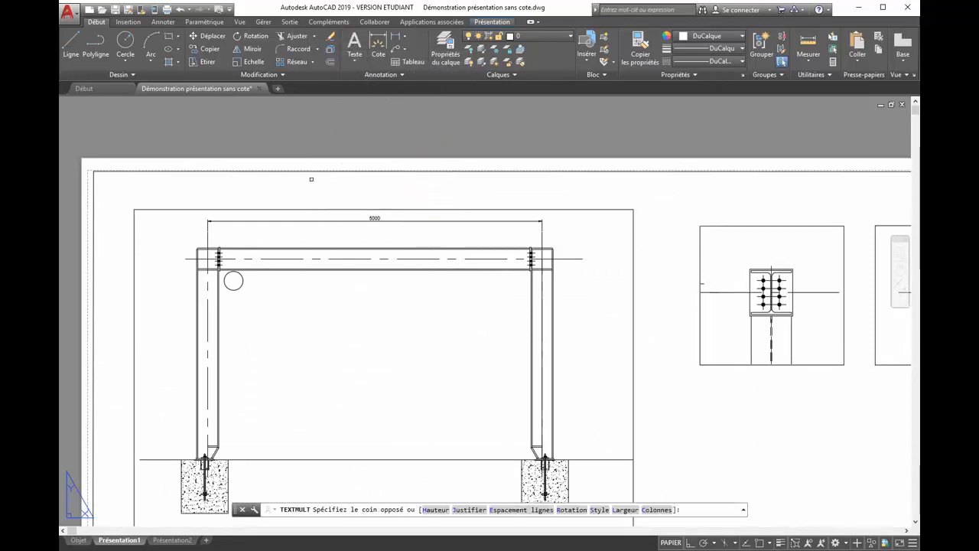
pyautogui.click(472, 202)
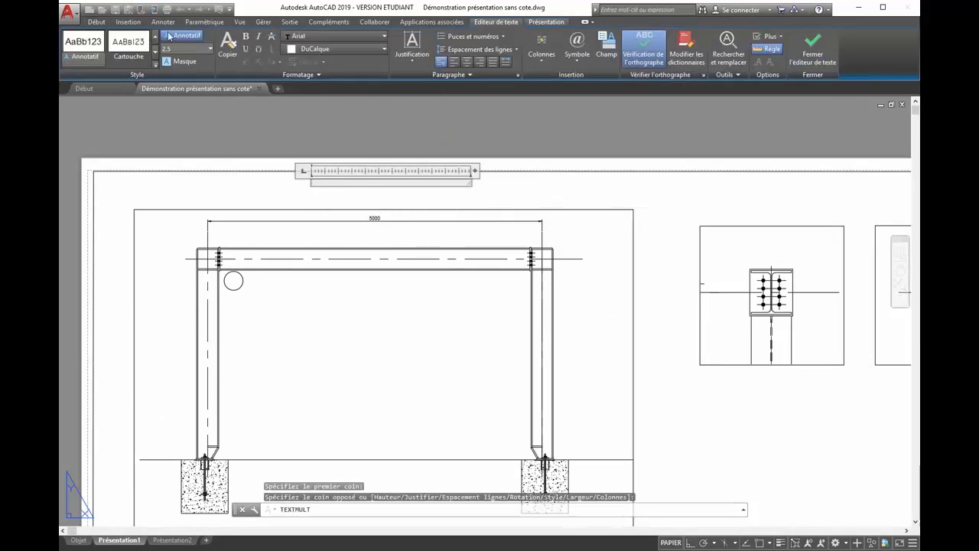
pyautogui.write('7')
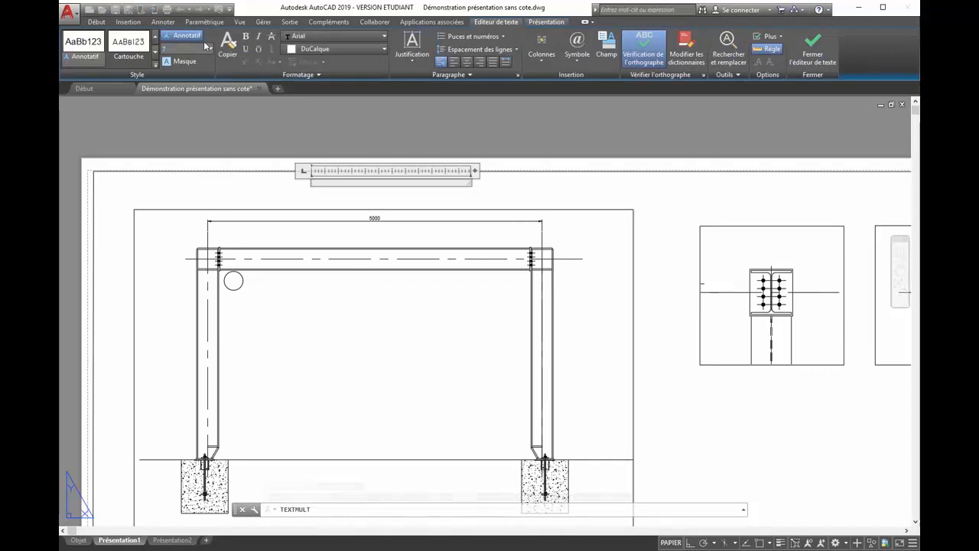
pyautogui.press('Return')
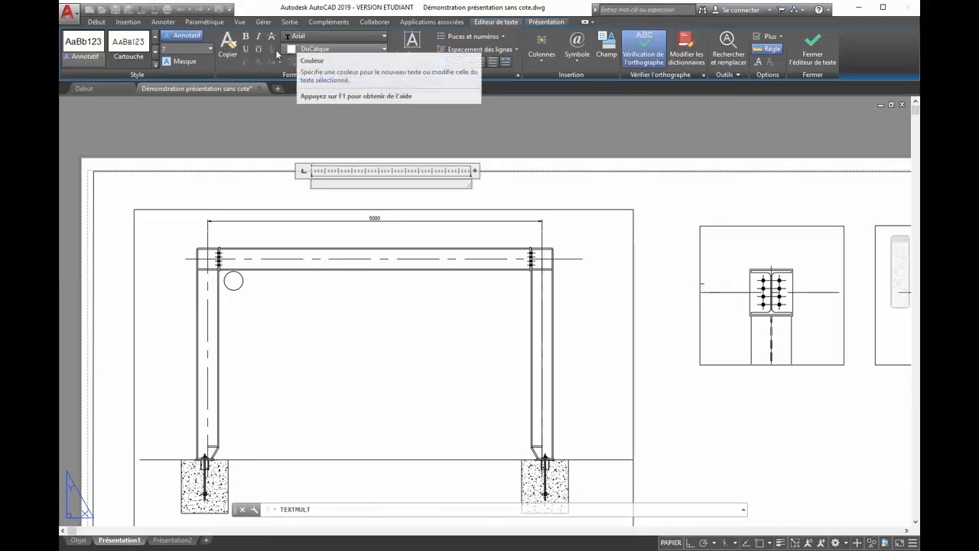
pyautogui.click(465, 62)
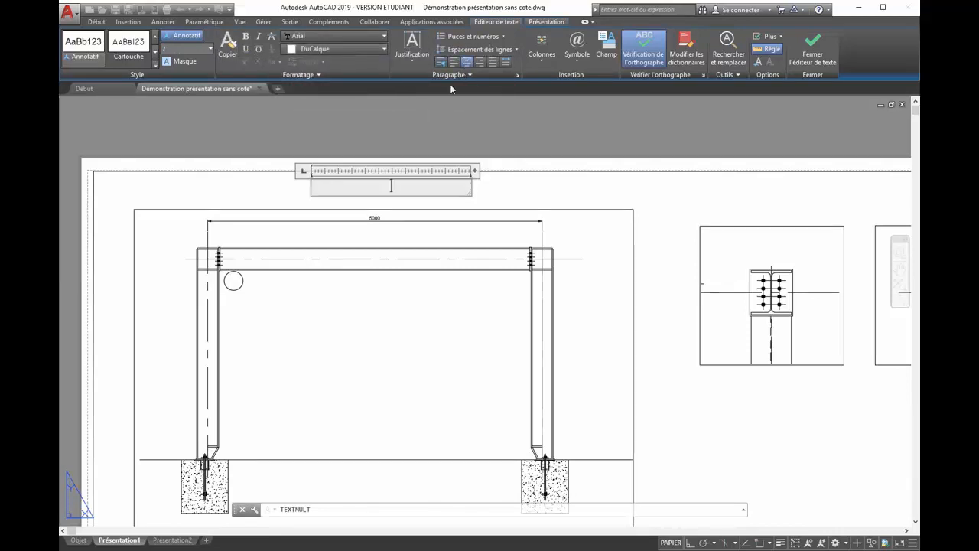
# Step: Write the frame view's title as "Élévation" with "éch. 1/20" on the second line
pyautogui.write('Éval')
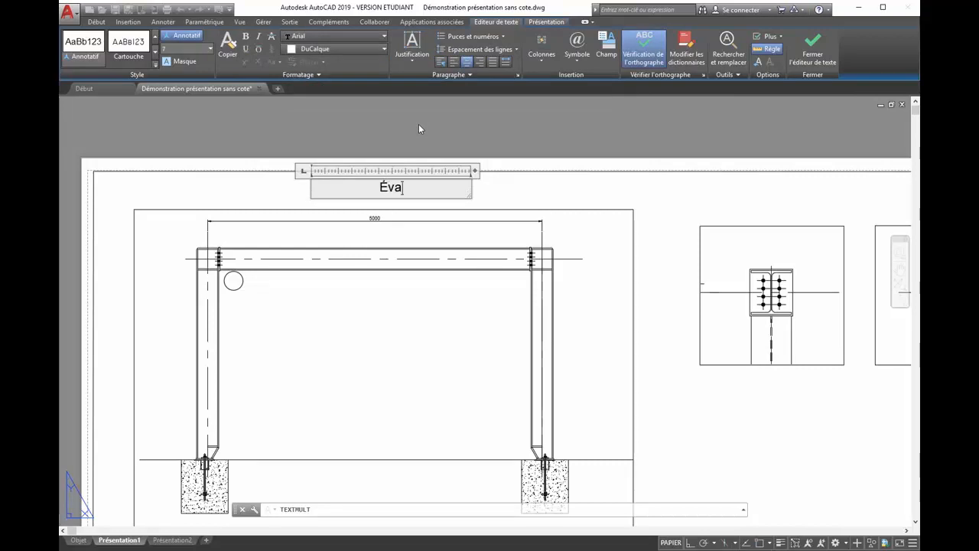
pyautogui.press('BackSpace')
pyautogui.press('BackSpace')
pyautogui.press('BackSpace')
pyautogui.write('lé')
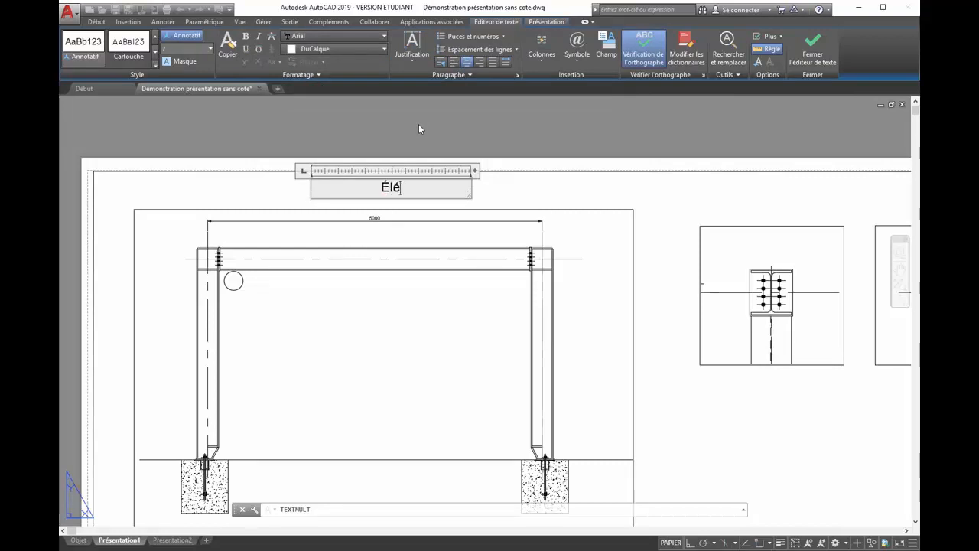
pyautogui.write('vation')
pyautogui.press('Return')
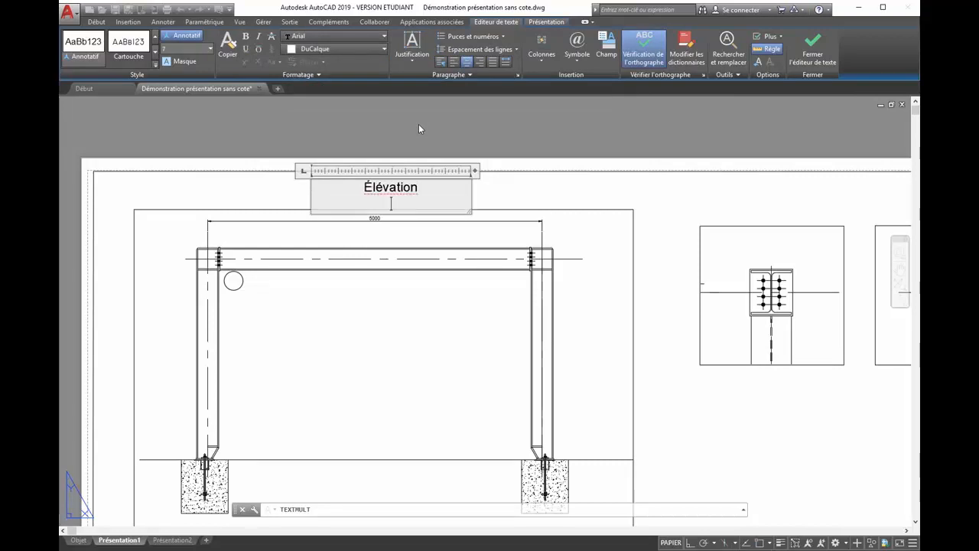
pyautogui.write('éche')
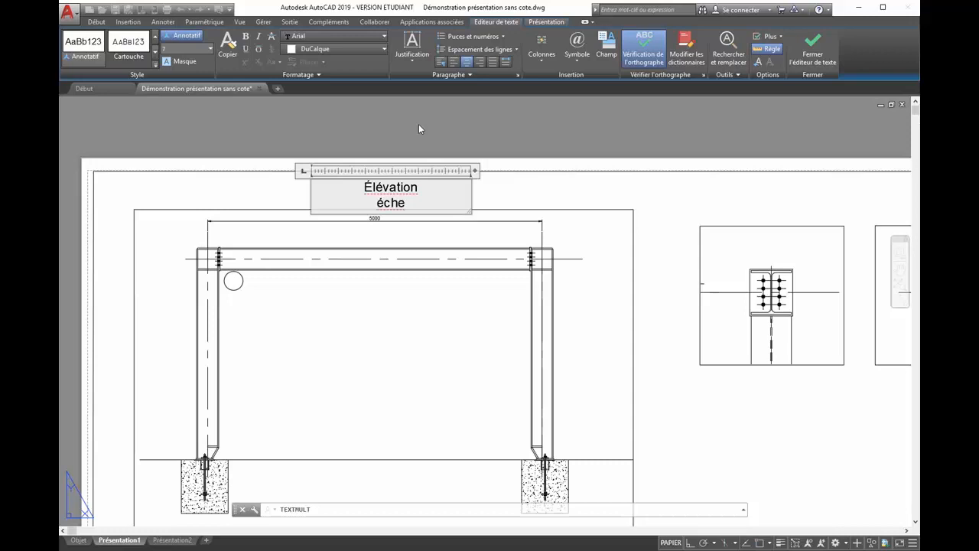
pyautogui.press('BackSpace')
pyautogui.write('/')
pyautogui.press('BackSpace')
pyautogui.write('. 1/20')
pyautogui.click(567, 190)
# Step: Move the Élévation title slightly left and down so it is centred above the frame's overall dimension
pyautogui.scroll(-2, 567, 191)
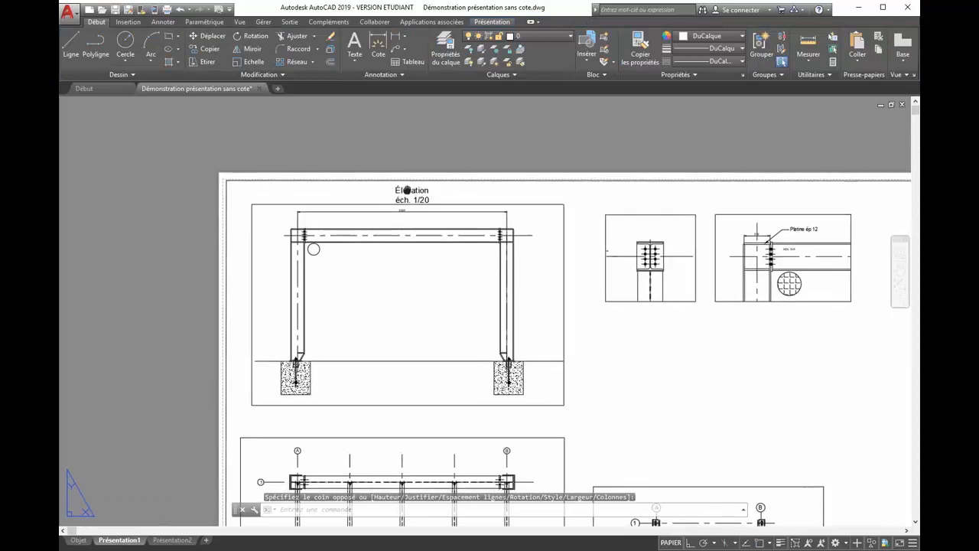
pyautogui.scroll(2, 383, 191)
pyautogui.click(329, 191)
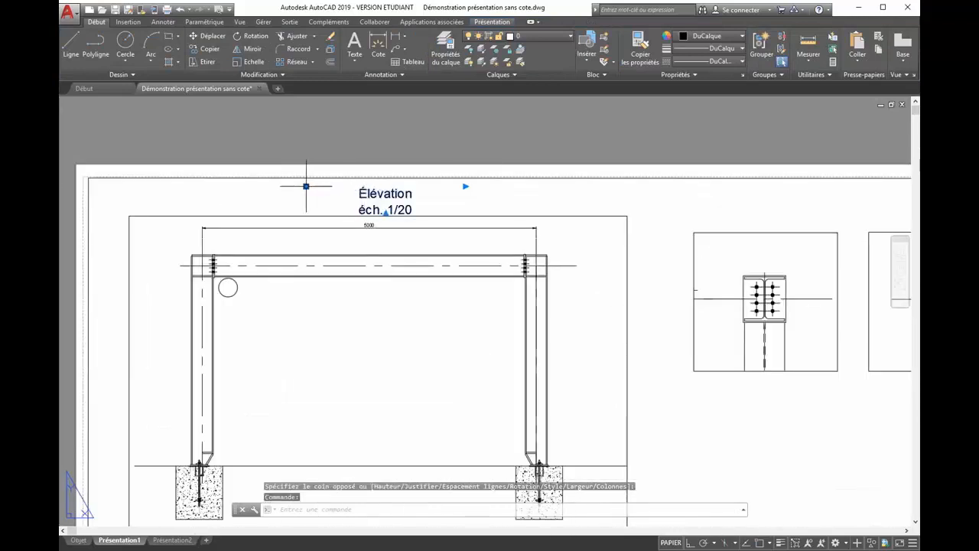
pyautogui.click(305, 186)
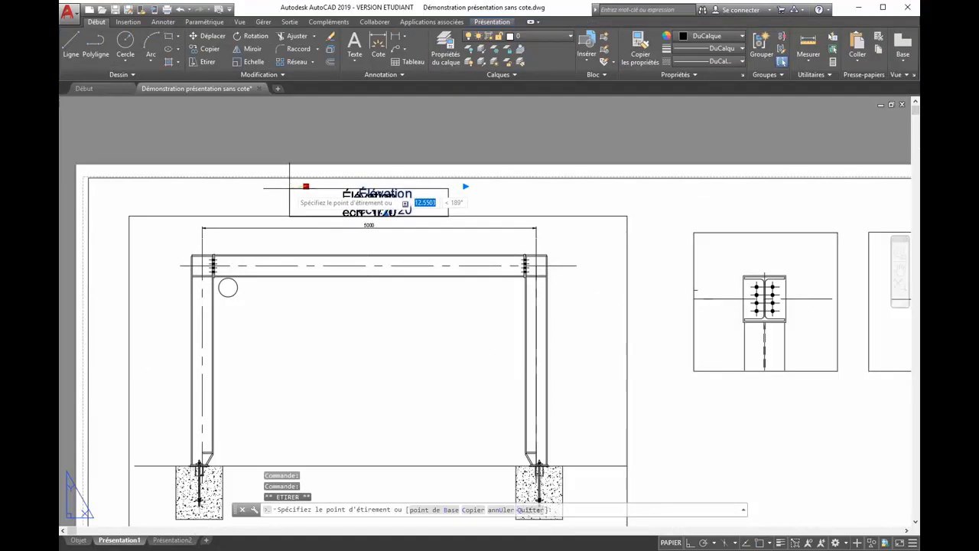
pyautogui.click(290, 188)
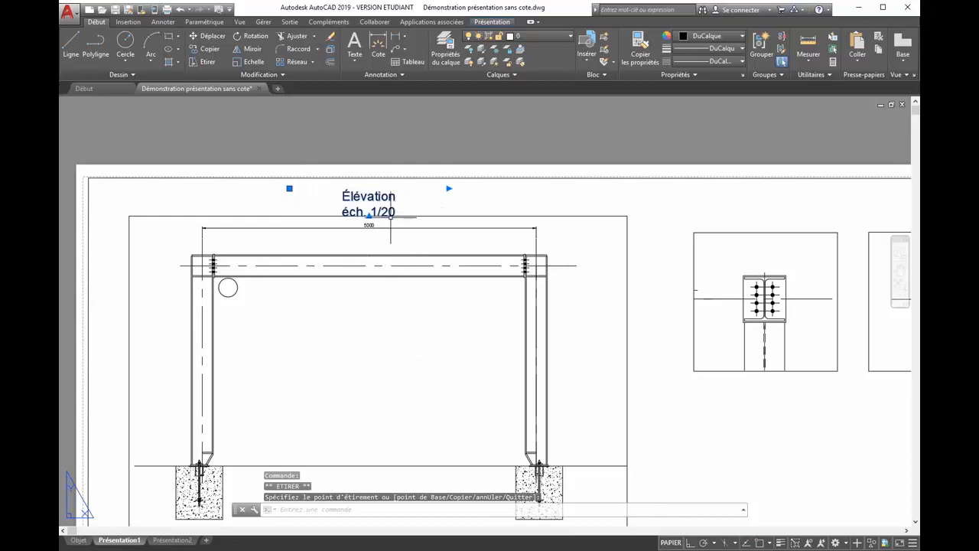
# Step: Above the joint detail viewport, add a multiline text reading "Tête de poteau" with "éch. 1/10" on the second line
pyautogui.moveTo(752, 408); pyautogui.dragTo(390, 418, button='middle')
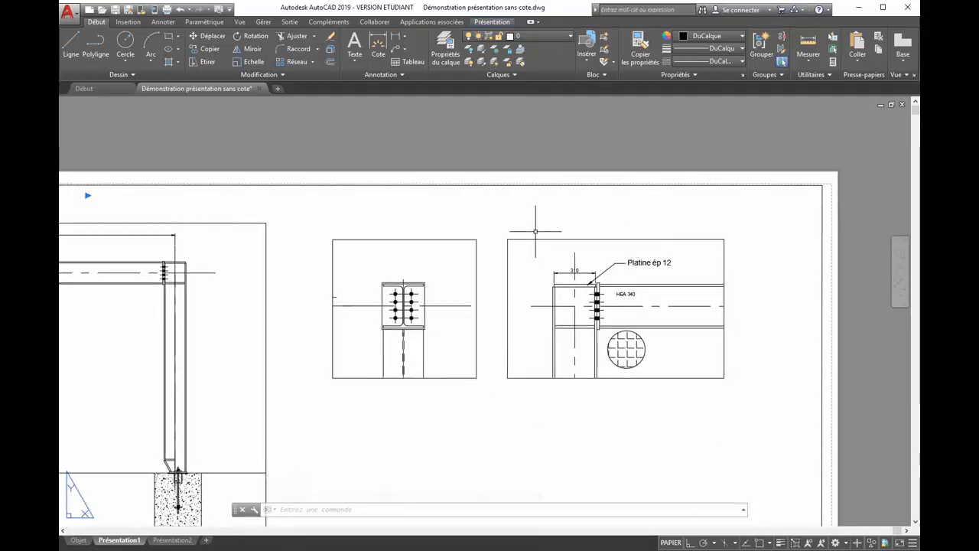
pyautogui.click(354, 46)
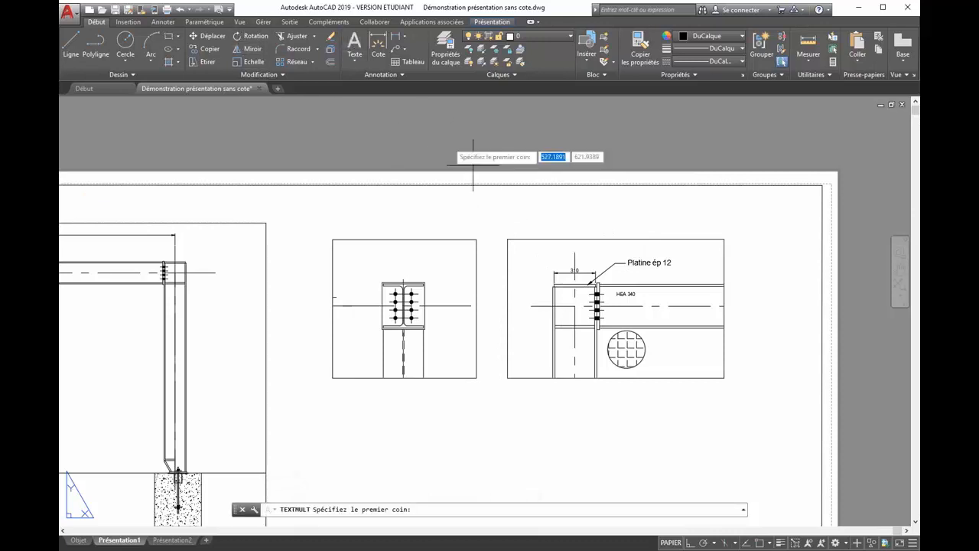
pyautogui.click(502, 198)
pyautogui.click(652, 226)
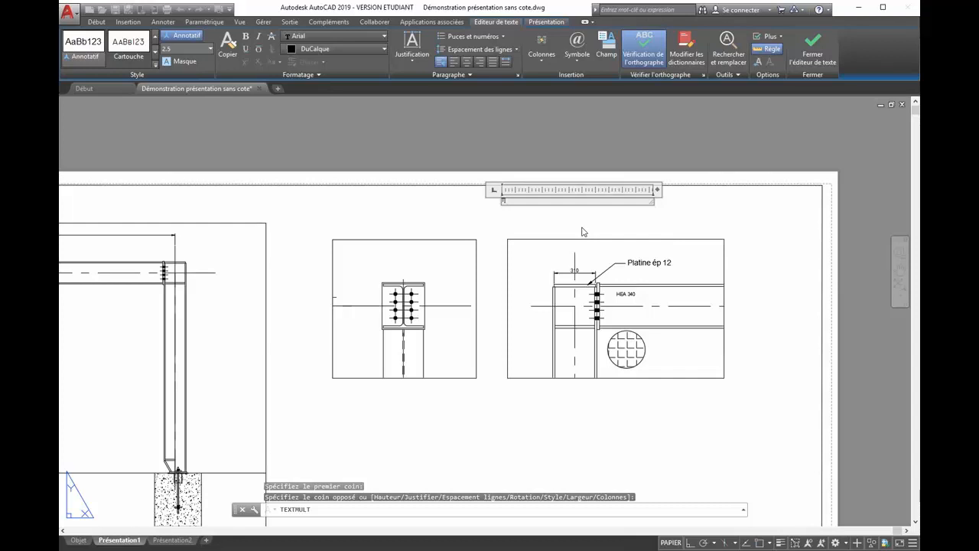
pyautogui.write('Tête de pot')
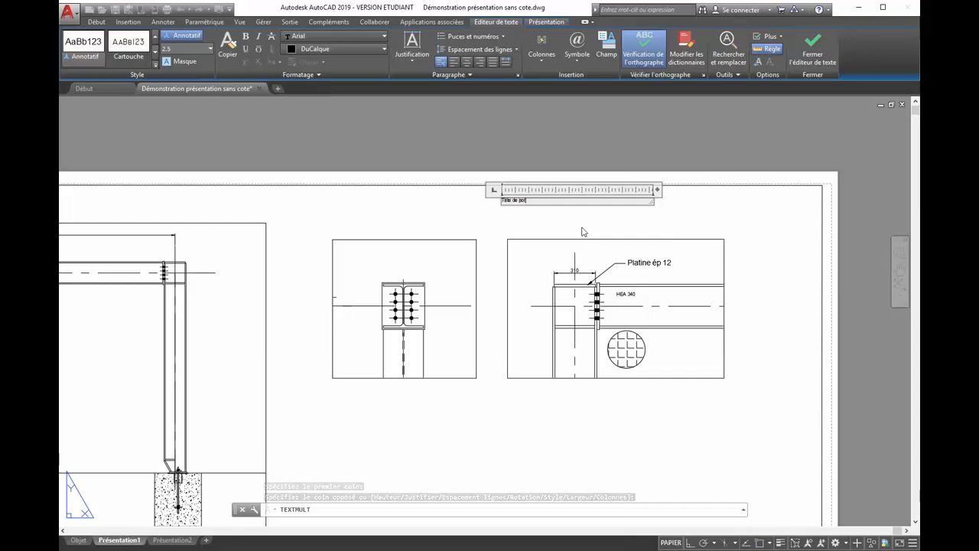
pyautogui.write('eau')
pyautogui.press('Return')
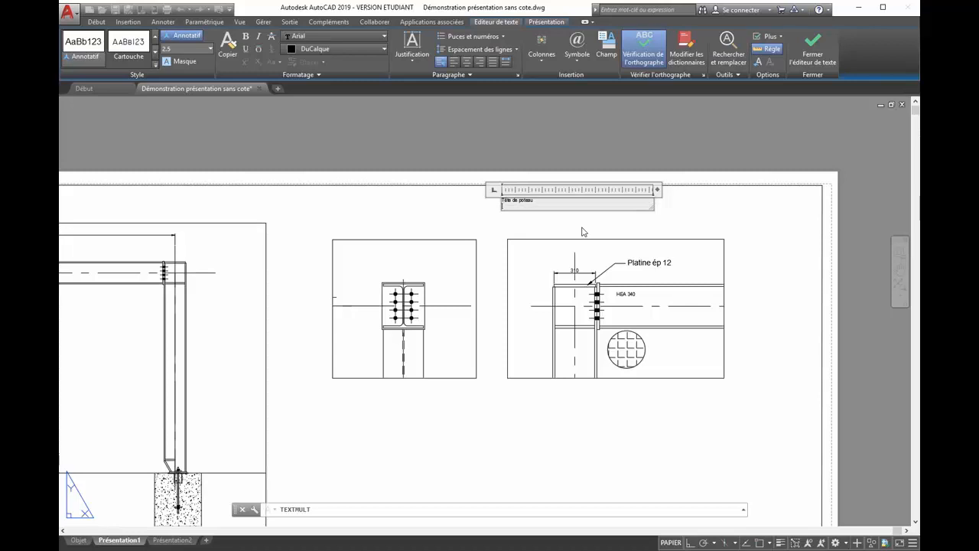
pyautogui.write('éch: 1/10')
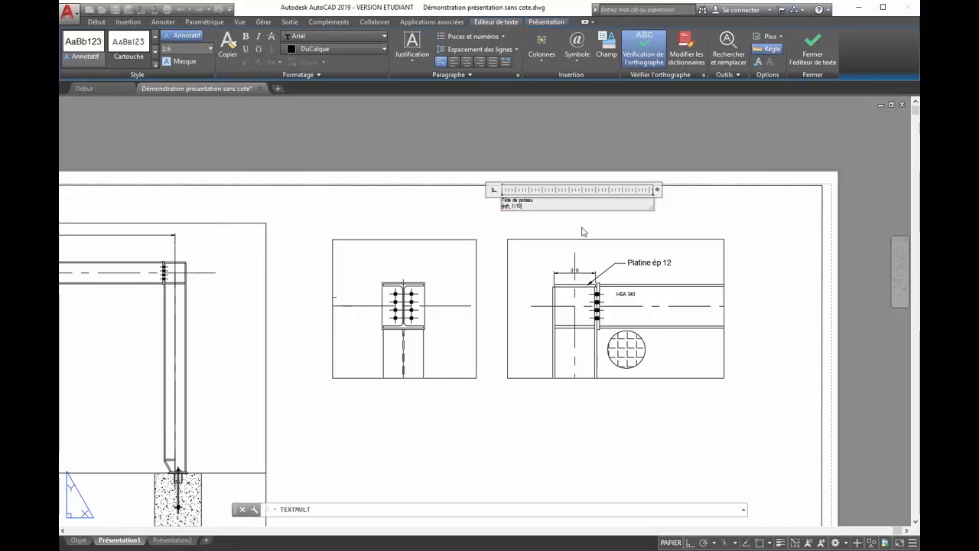
# Step: Set the Tête de poteau title's text height to 7 and centre both of its lines
pyautogui.moveTo(497, 208); pyautogui.dragTo(491, 203)
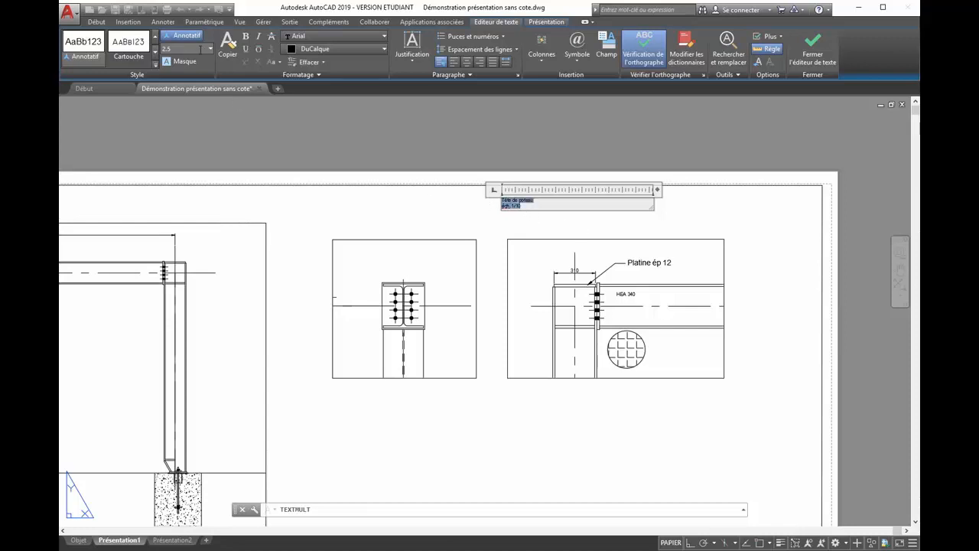
pyautogui.click(211, 49)
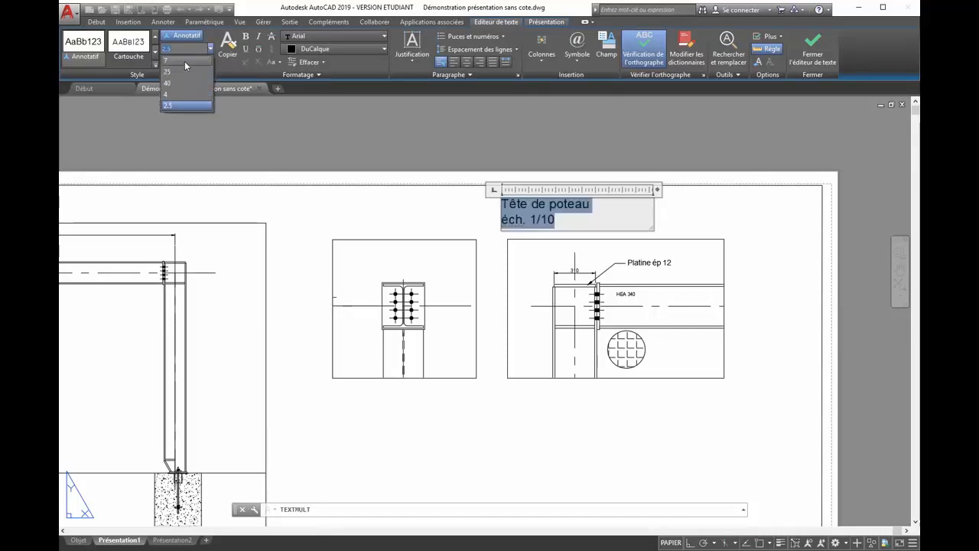
pyautogui.click(184, 61)
pyautogui.click(398, 136)
pyautogui.doubleClick(549, 208)
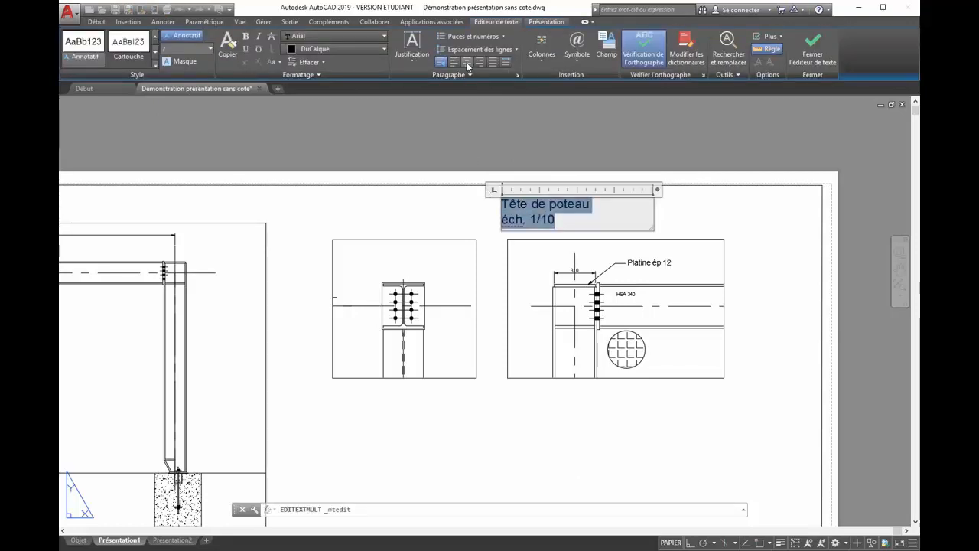
pyautogui.click(467, 62)
pyautogui.click(500, 145)
# Step: Move the Tête de poteau title left so it sits between the two joint viewports
pyautogui.click(548, 224)
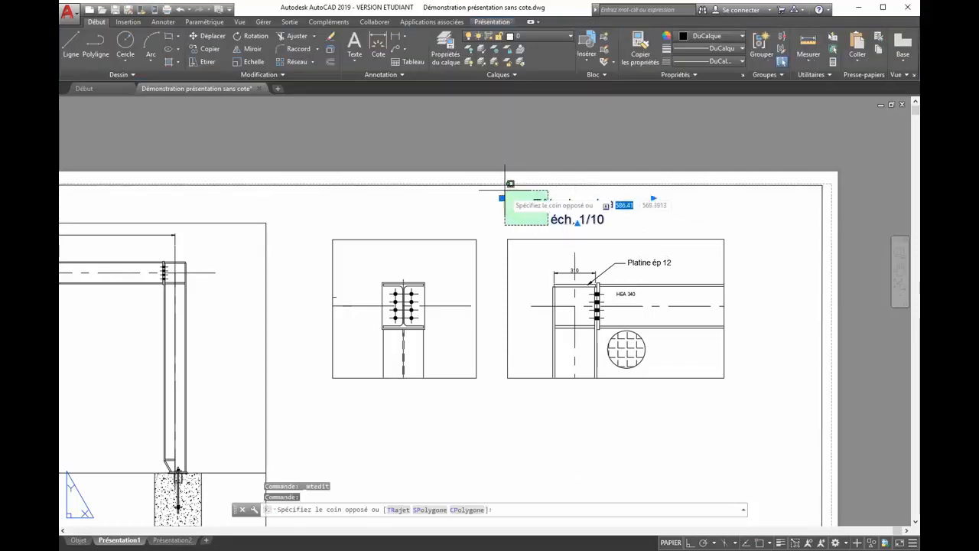
pyautogui.click(502, 196)
pyautogui.click(502, 198)
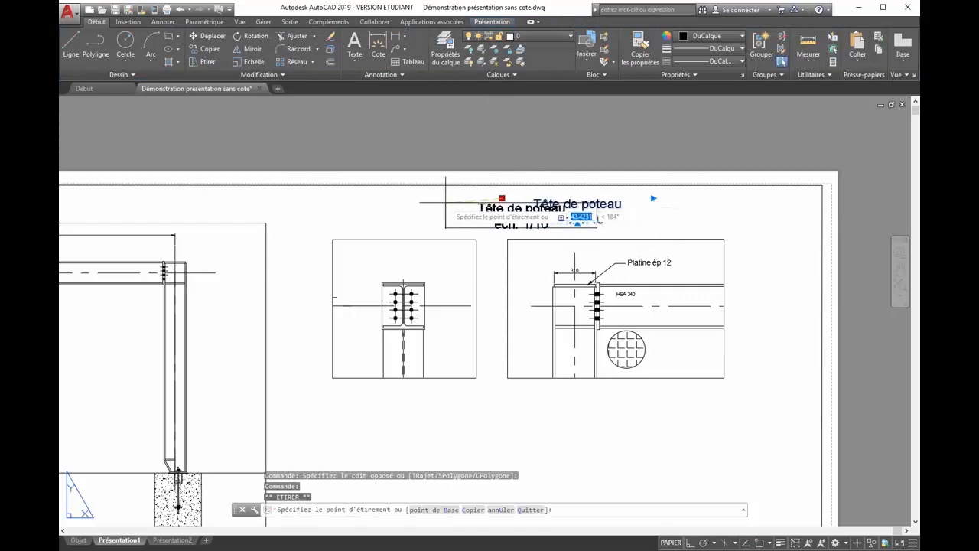
pyautogui.click(438, 206)
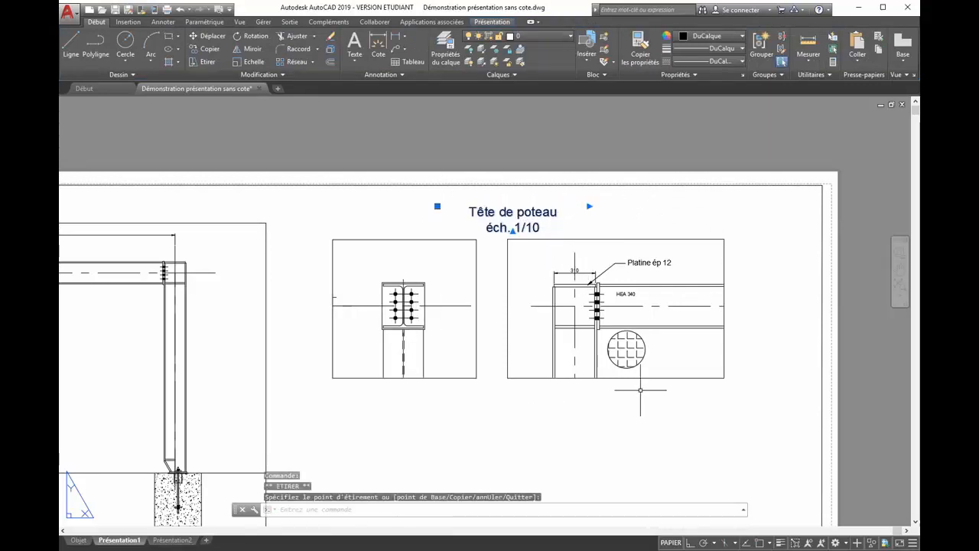
# Step: Pull the upper-left corner of the joint's end-view viewport inward to crop the stray line at its left edge
pyautogui.click(348, 211)
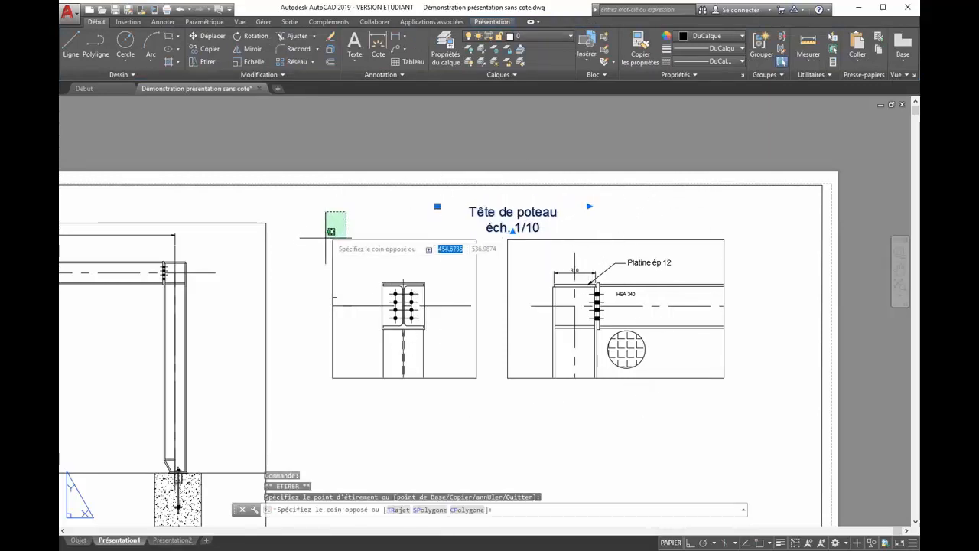
pyautogui.click(323, 248)
pyautogui.click(332, 239)
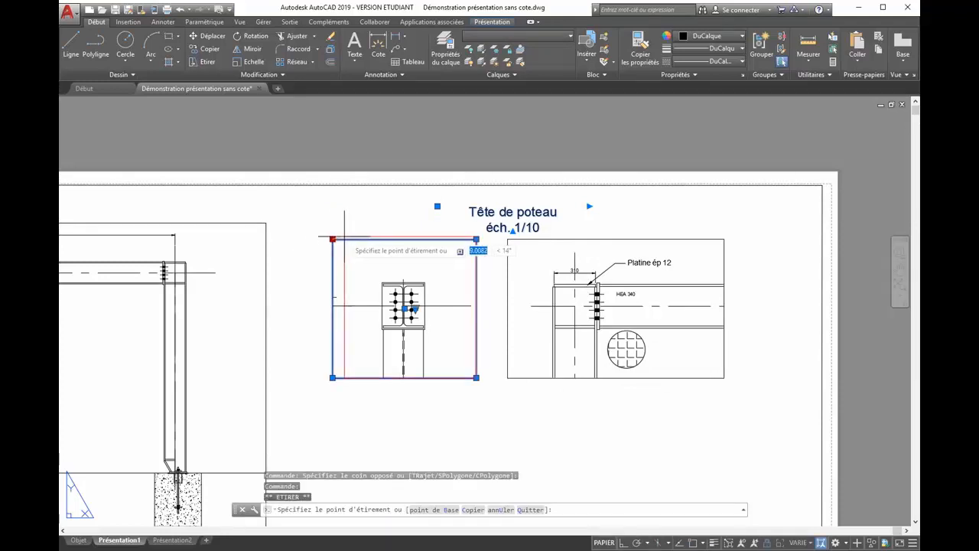
pyautogui.press('Escape')
pyautogui.press('Escape')
pyautogui.press('Escape')
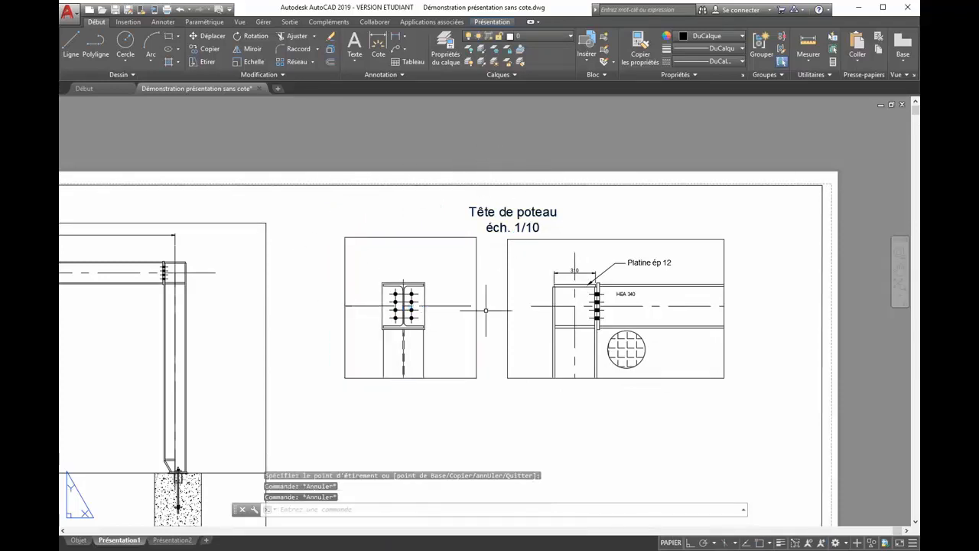
# Step: Preview the sheet's plot and examine the titles, dimensions, plate note and hatch in the elevation and joint views
pyautogui.scroll(-2, 315, 389)
pyautogui.moveTo(314, 389); pyautogui.dragTo(501, 291, button='middle')
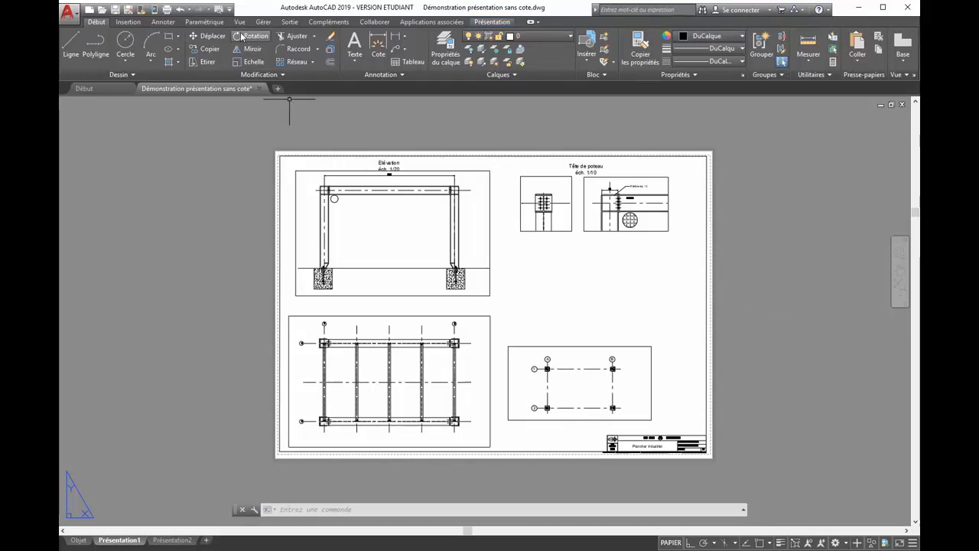
pyautogui.click(218, 9)
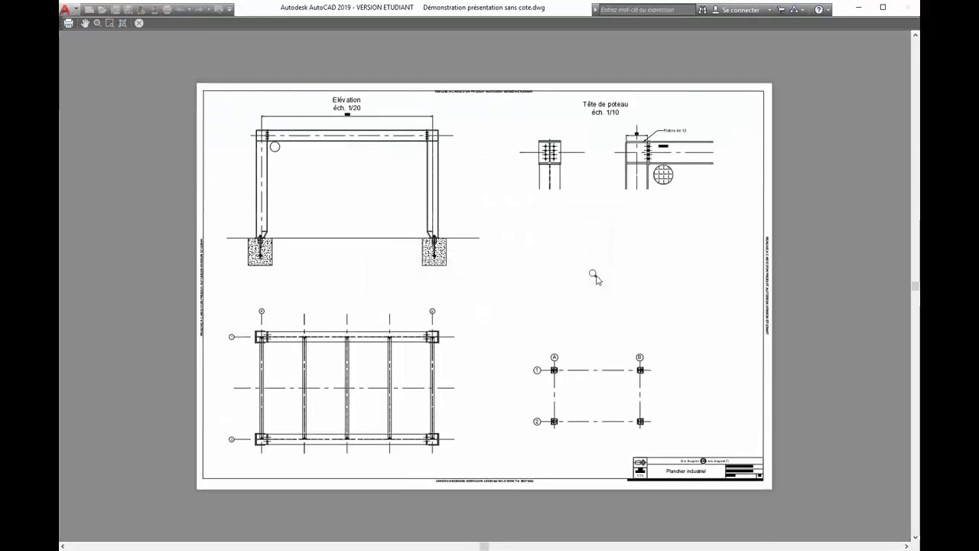
pyautogui.scroll(6, 375, 90)
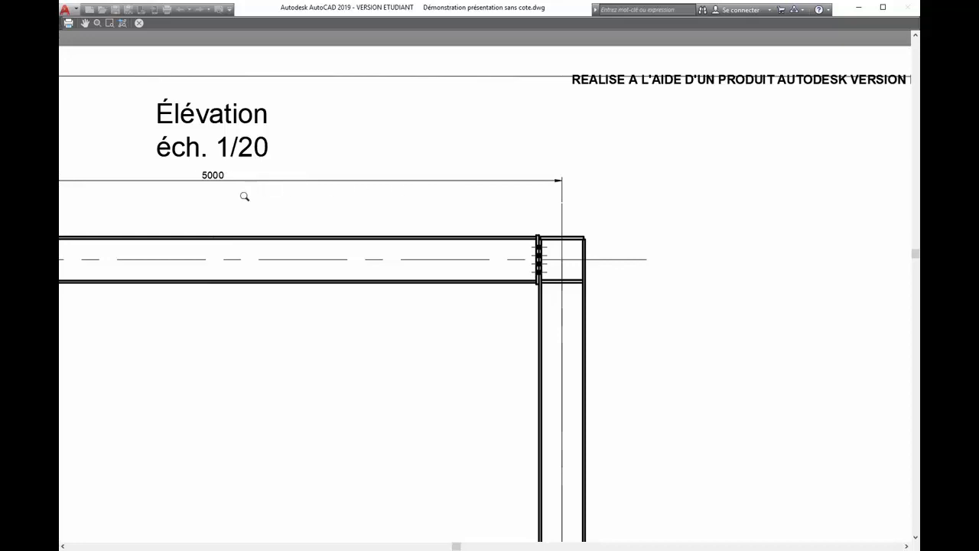
pyautogui.moveTo(767, 214); pyautogui.dragTo(271, 175, button='middle')
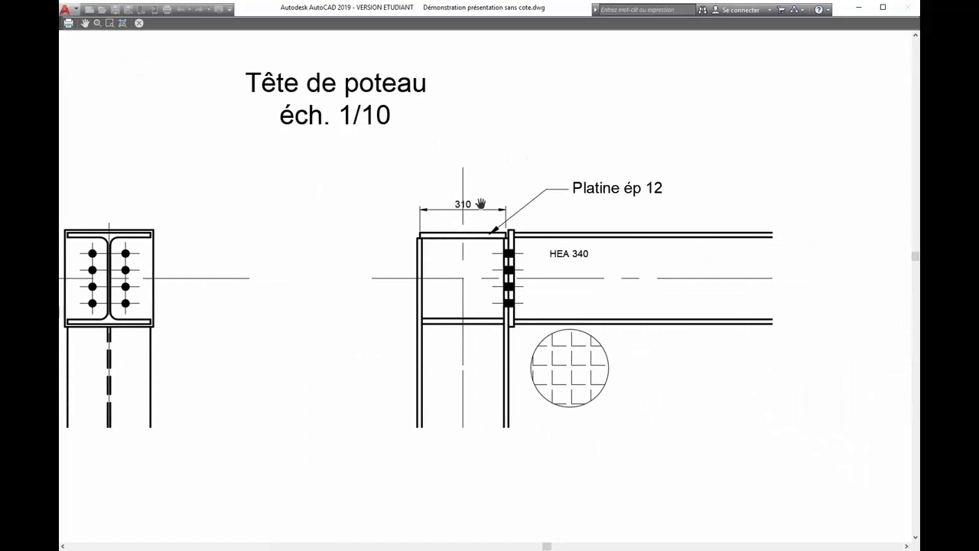
pyautogui.scroll(-3, 348, 201)
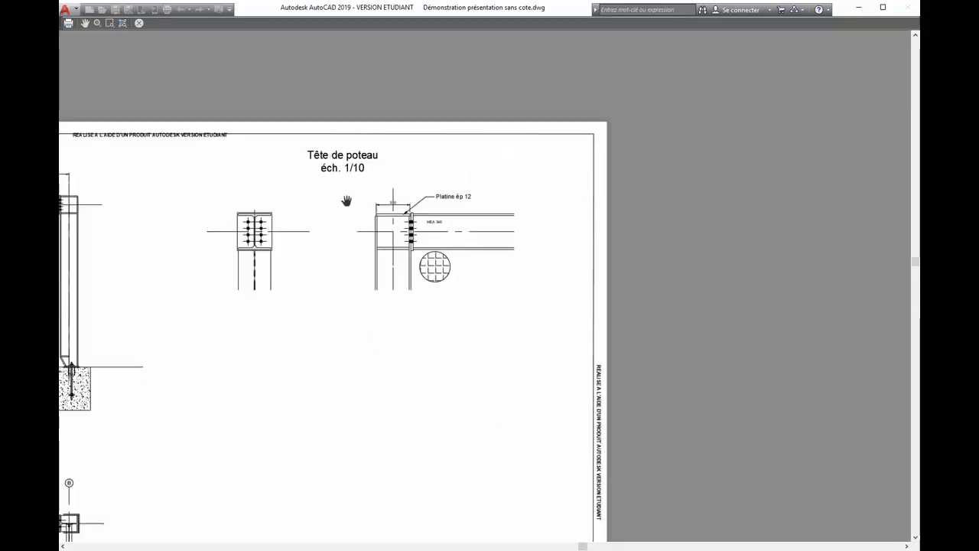
# Step: Compare the elevation with the Tête de poteau views in the plot preview and inspect the elevation's upper-right beam-to-column corner closely
pyautogui.moveTo(122, 206); pyautogui.dragTo(448, 195, button='middle')
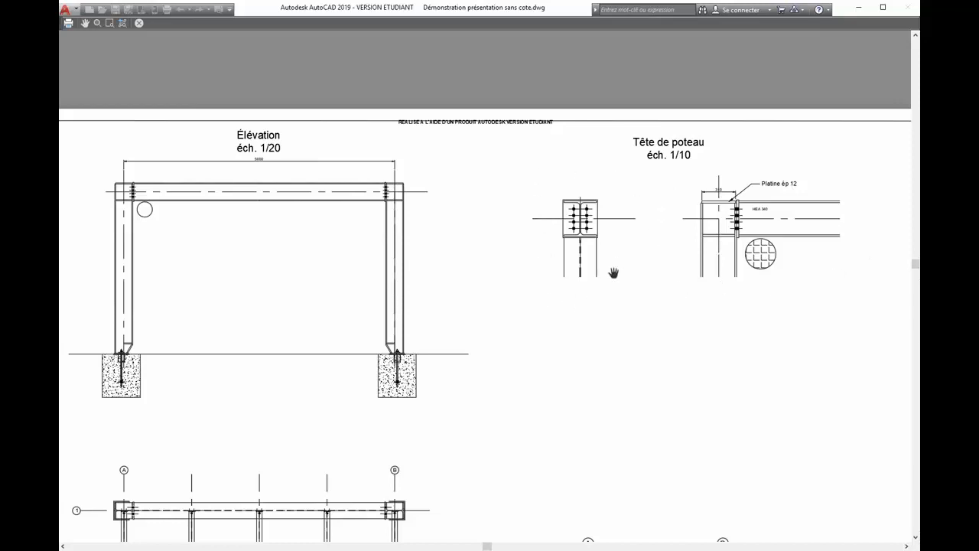
pyautogui.moveTo(499, 295); pyautogui.dragTo(632, 263, button='middle')
pyautogui.moveTo(632, 263); pyautogui.dragTo(328, 254)
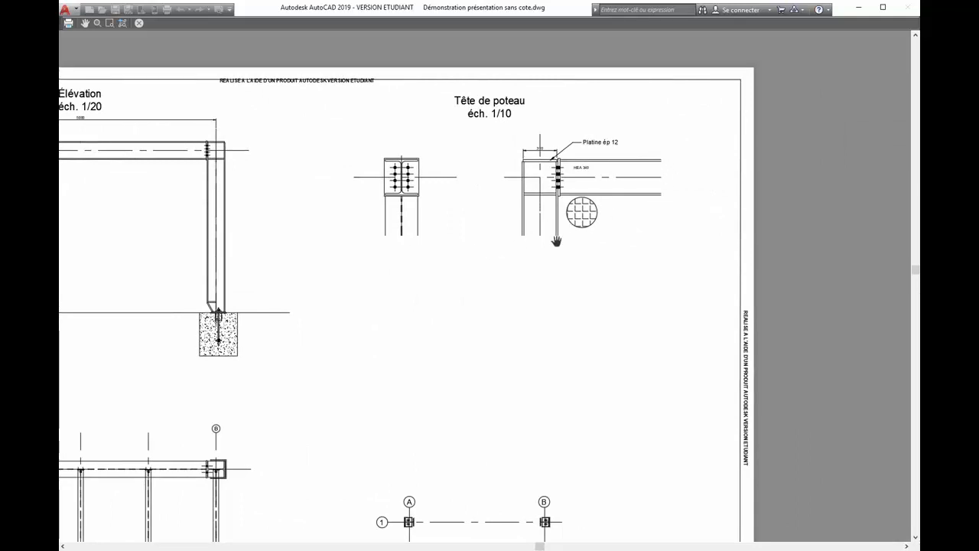
pyautogui.moveTo(427, 315); pyautogui.dragTo(558, 285)
pyautogui.scroll(2, 323, 99)
pyautogui.scroll(1, 361, 156)
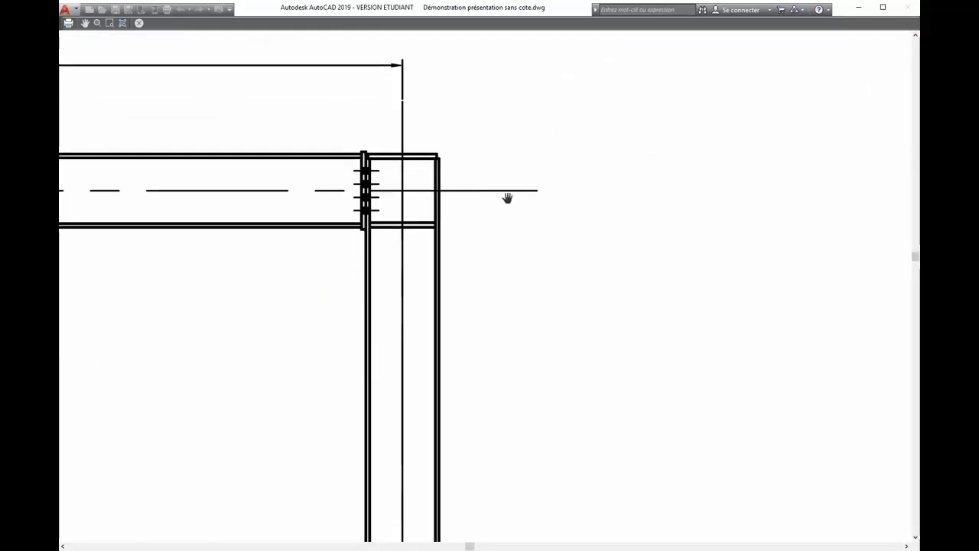
pyautogui.scroll(-1, 508, 199)
# Step: Examine the two Tête de poteau joint views up close, including their cut column ends, and close the plot preview
pyautogui.moveTo(626, 230); pyautogui.dragTo(225, 219)
pyautogui.scroll(2, 573, 248)
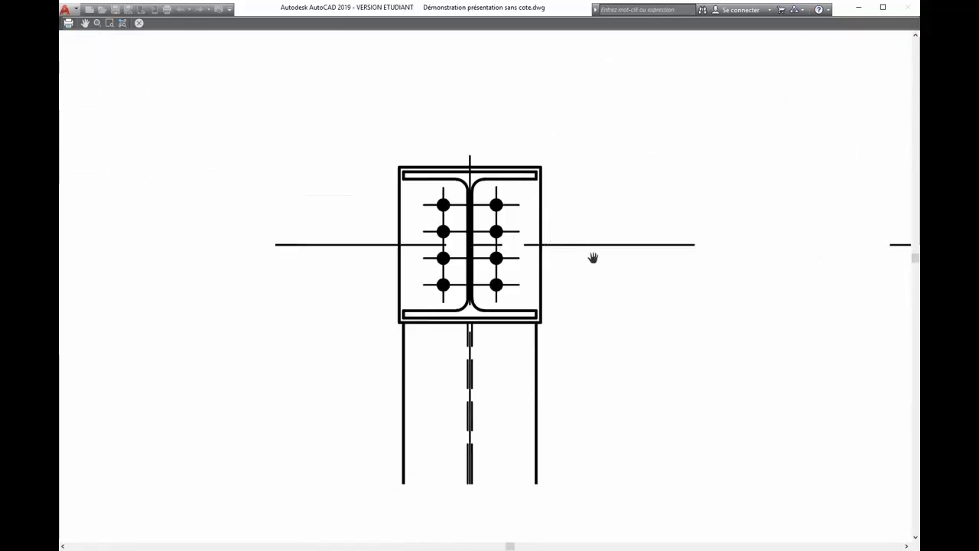
pyautogui.scroll(-2, 593, 258)
pyautogui.moveTo(691, 310); pyautogui.dragTo(521, 212)
pyautogui.moveTo(691, 192); pyautogui.dragTo(546, 216)
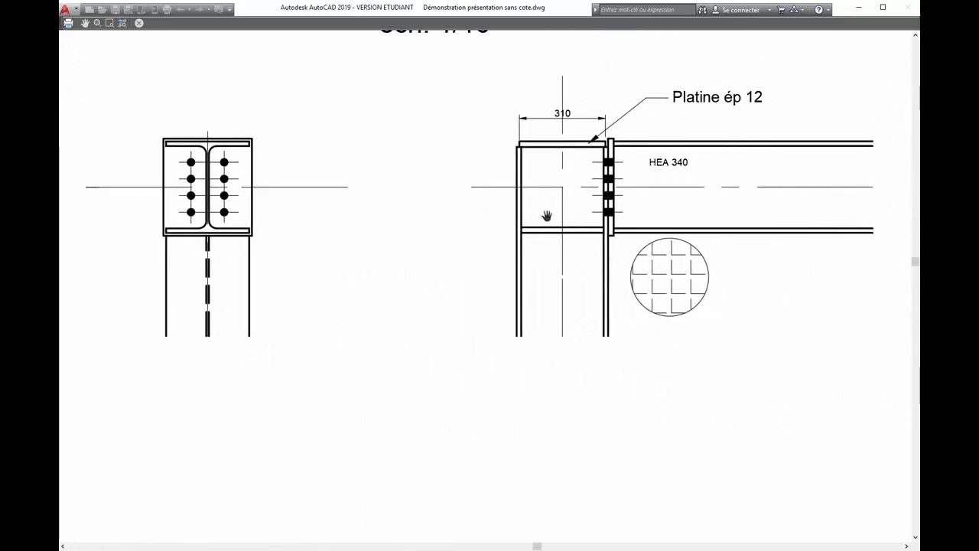
pyautogui.scroll(2, 608, 164)
pyautogui.scroll(-4, 608, 175)
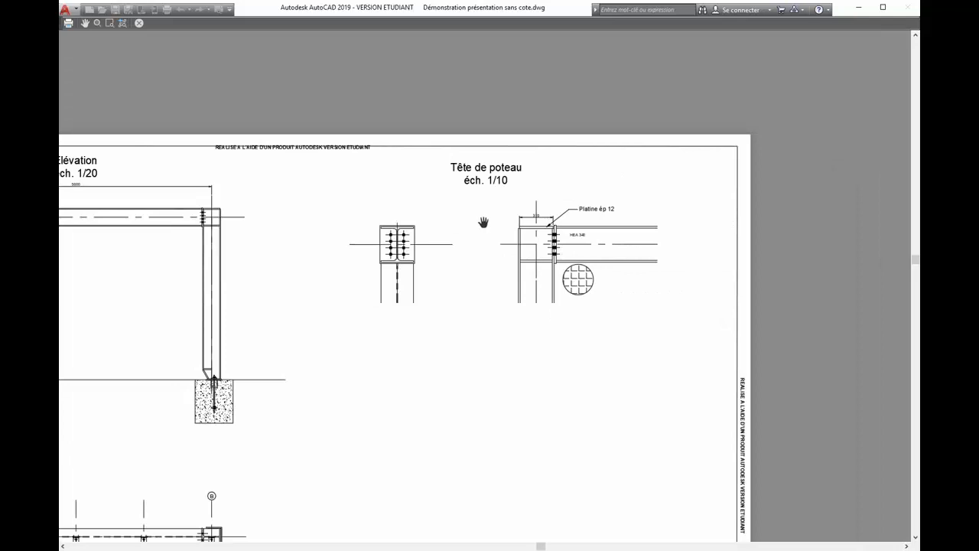
pyautogui.rightClick(327, 217)
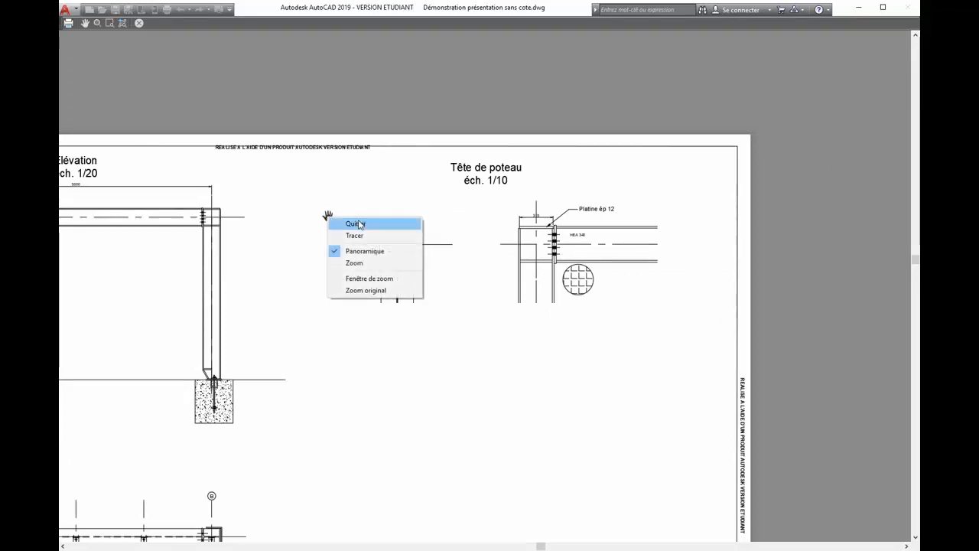
pyautogui.click(355, 224)
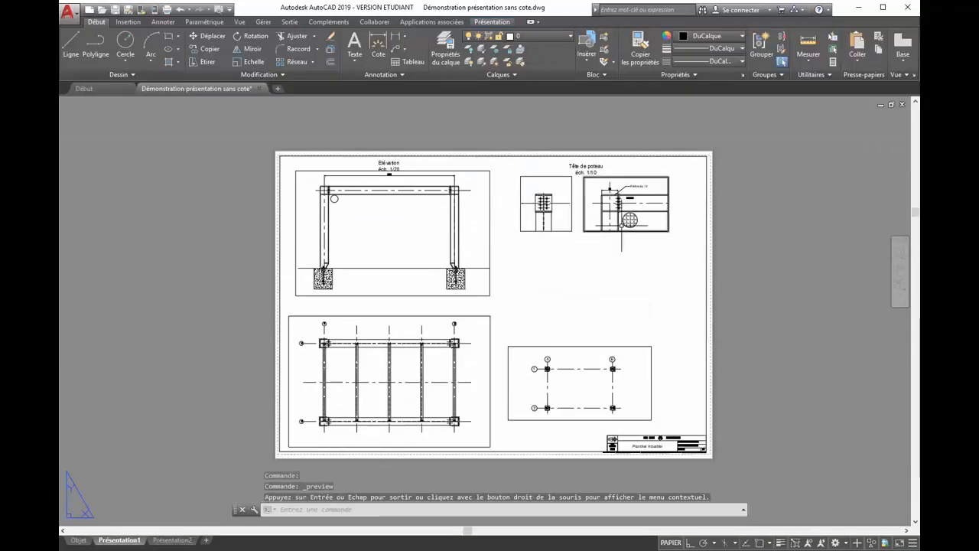
# Step: Draw a wavy four-point control-vertex spline on the sheet across the column's cut lower end in the right-hand joint viewport
pyautogui.scroll(3, 629, 197)
pyautogui.scroll(6, 593, 234)
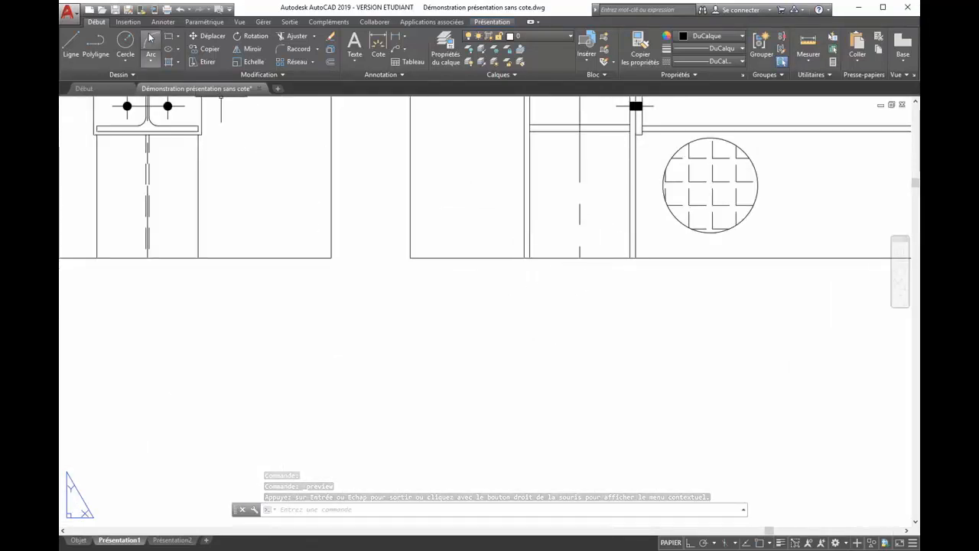
pyautogui.click(117, 74)
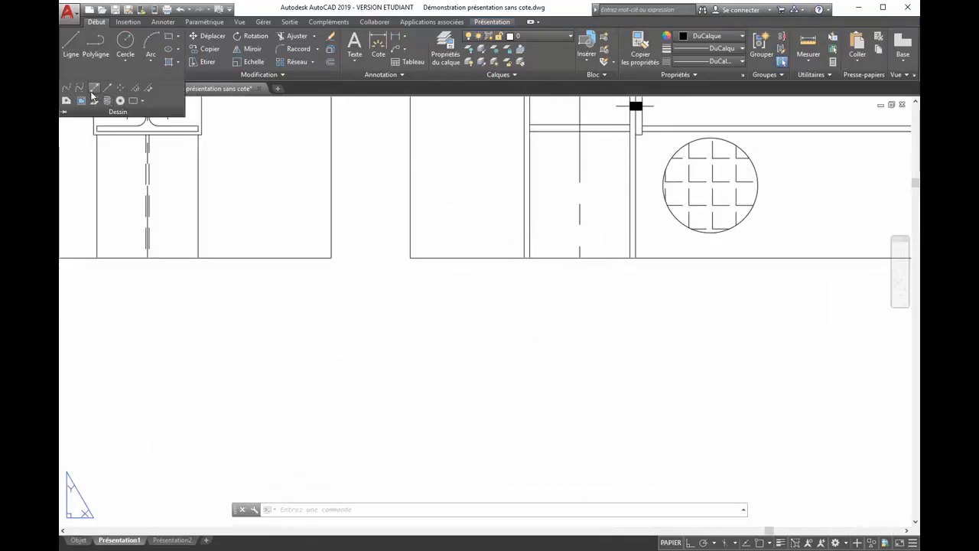
pyautogui.click(93, 89)
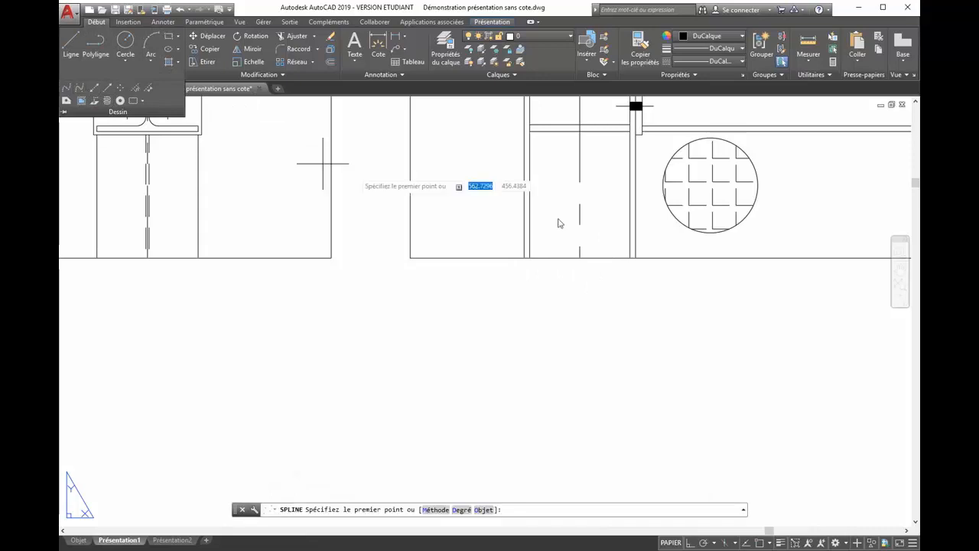
pyautogui.scroll(3, 524, 264)
pyautogui.click(507, 269)
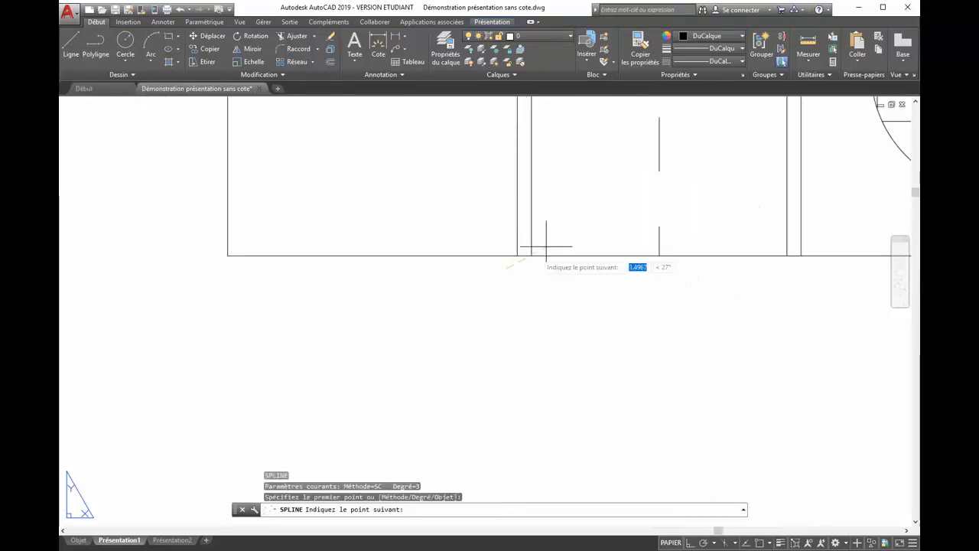
pyautogui.click(602, 234)
pyautogui.click(769, 266)
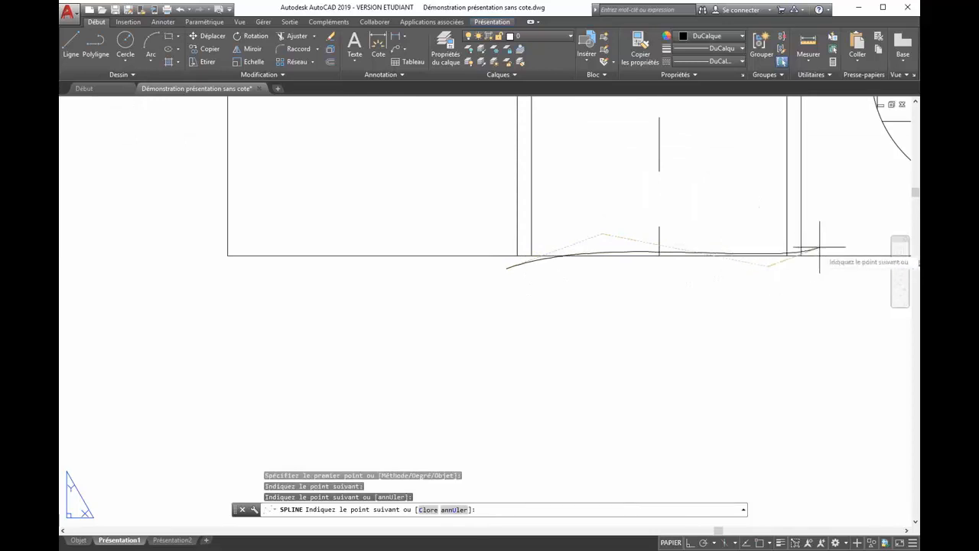
pyautogui.click(834, 248)
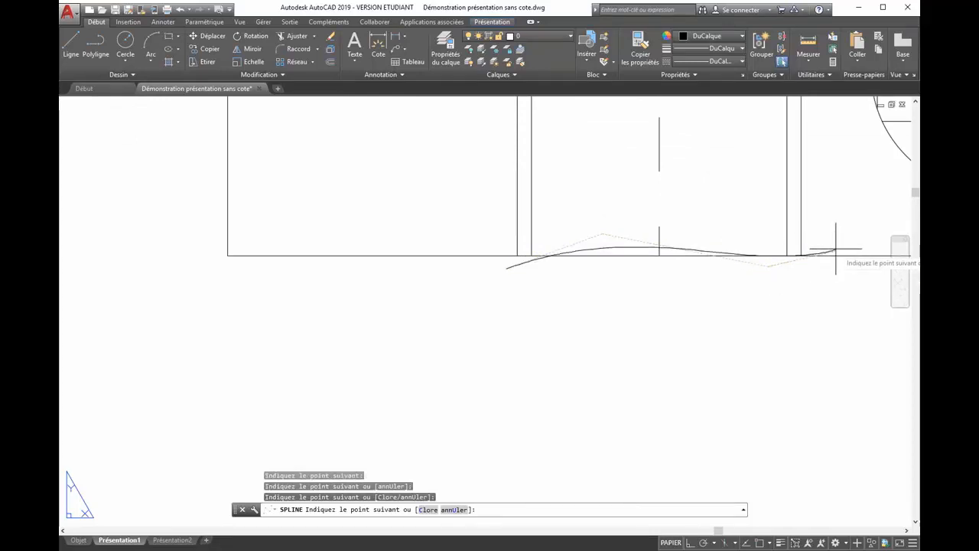
pyautogui.press('Return')
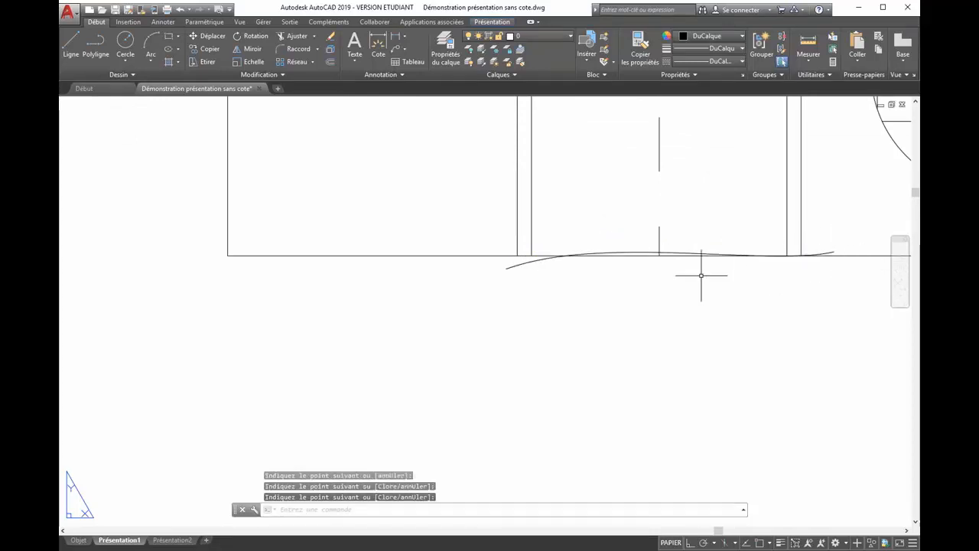
# Step: Reshape the break-line spline by stretching its left end outward, its second control point upward and its third one downward
pyautogui.click(516, 267)
pyautogui.click(511, 267)
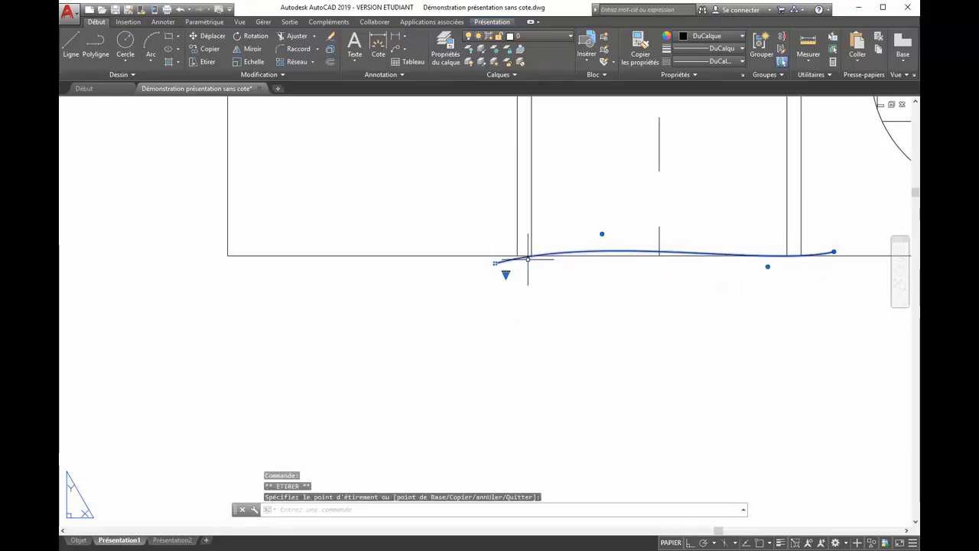
pyautogui.click(602, 234)
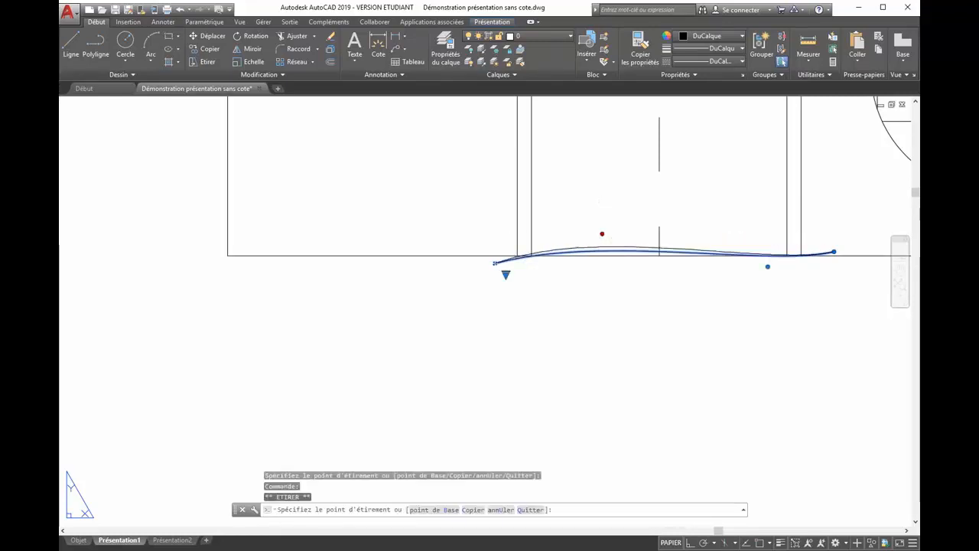
pyautogui.click(599, 225)
pyautogui.click(767, 266)
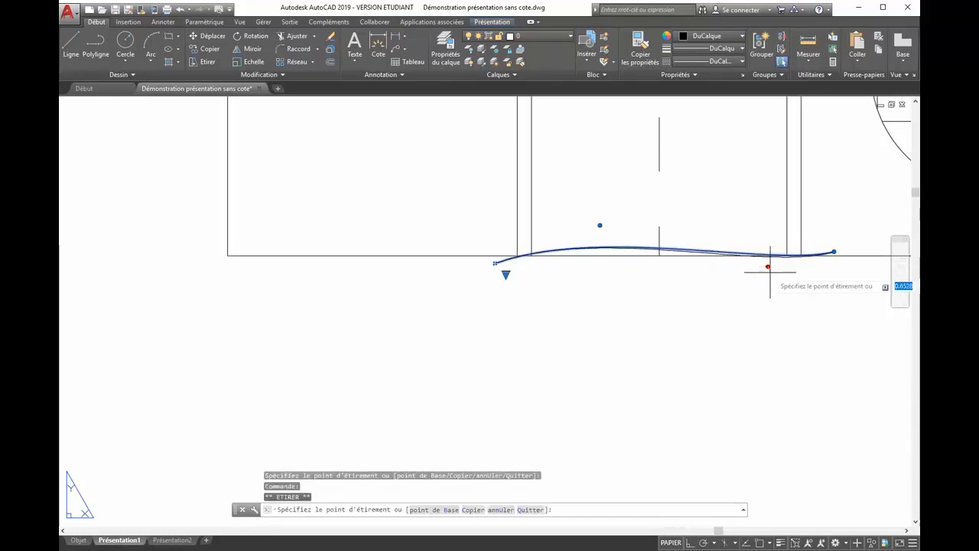
pyautogui.click(771, 275)
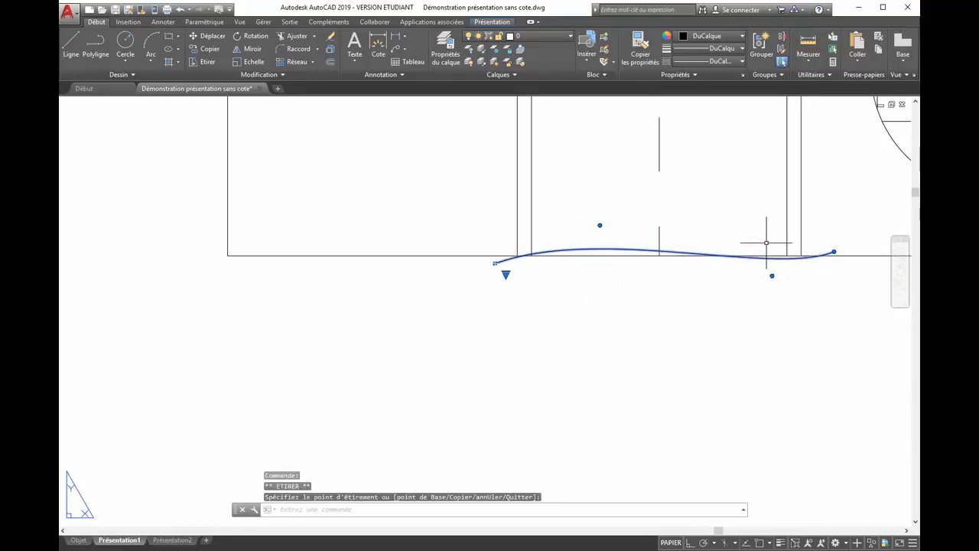
# Step: Preview the sheet's plot again and examine the break line at the column's lower end in the joint view
pyautogui.click(218, 10)
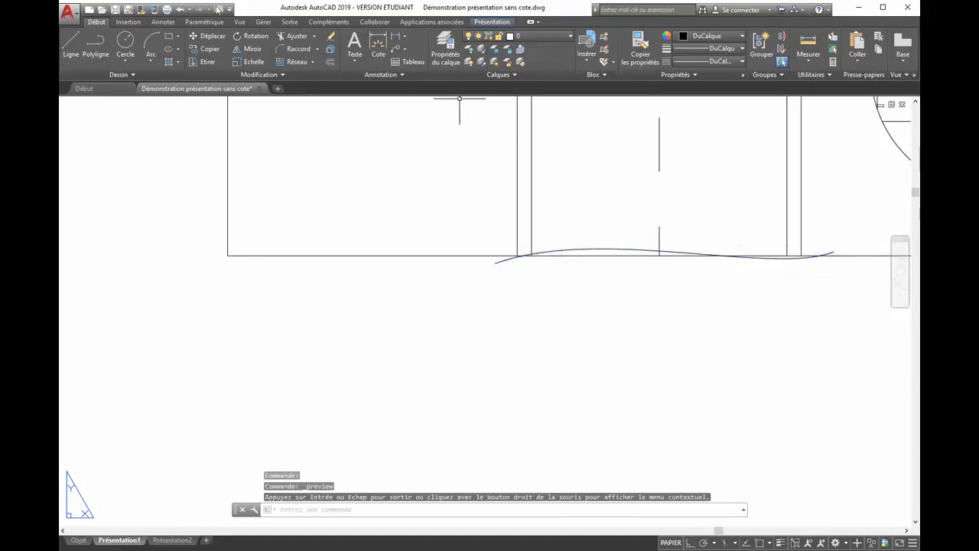
pyautogui.click(219, 11)
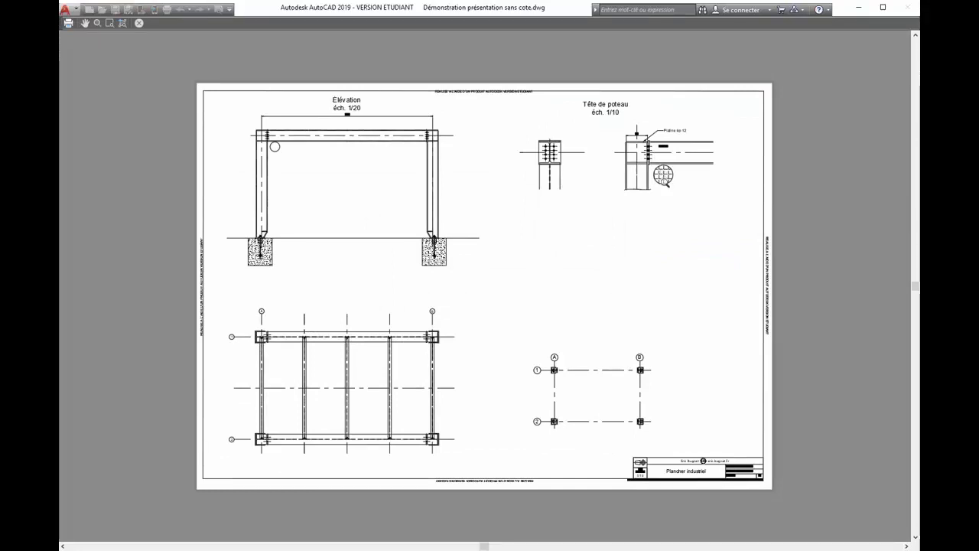
pyautogui.scroll(5, 618, 204)
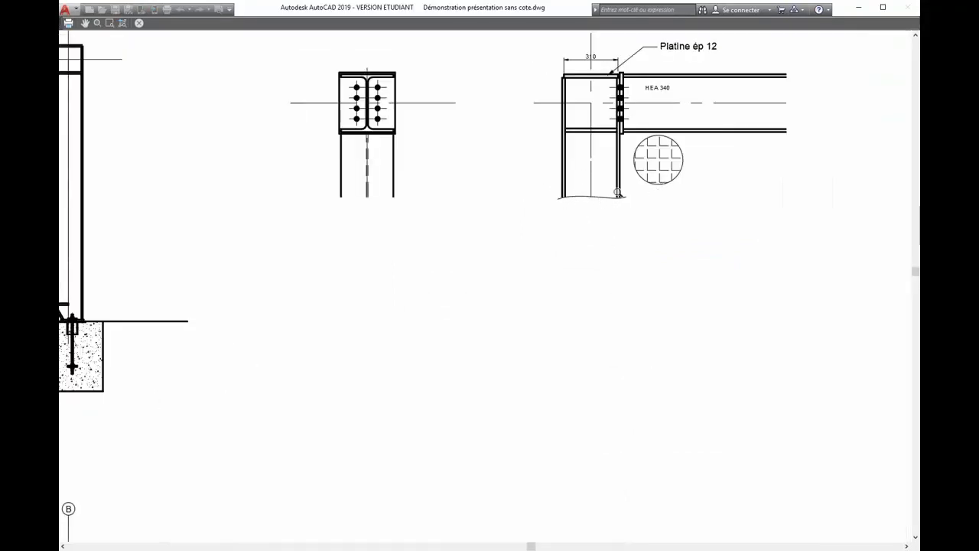